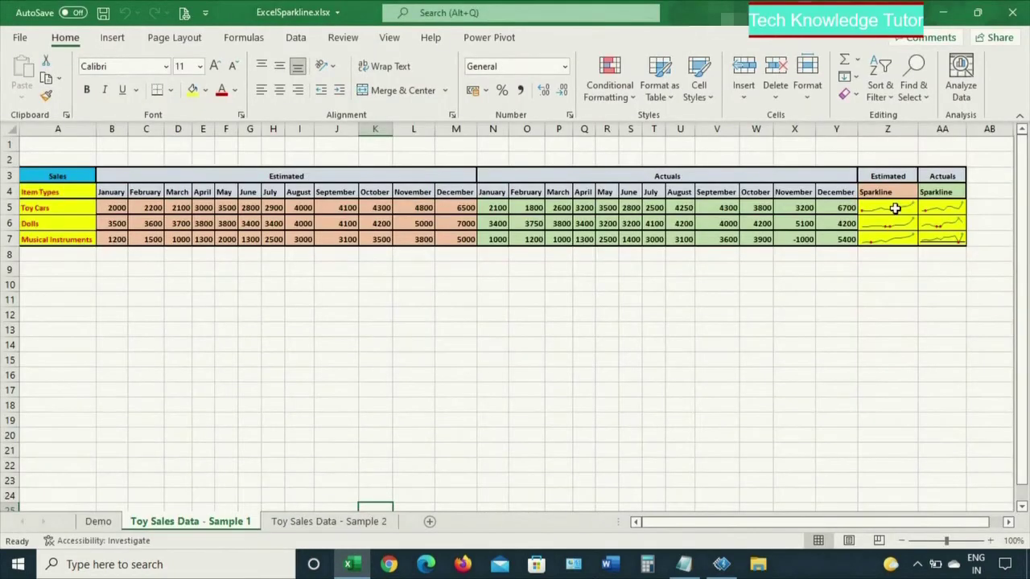
Examine the Estimated and Actuals sparklines on the Toy Sales Data - Sample 1 sheet, and look at the Toy Sales Data - Sample 2 sheet.
drag(895, 209, 932, 236)
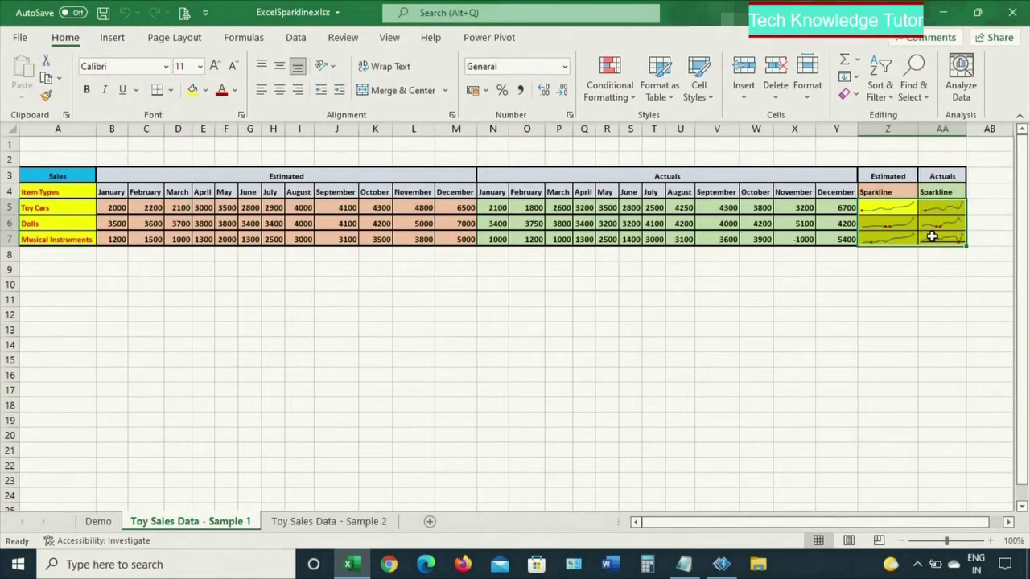
click(514, 420)
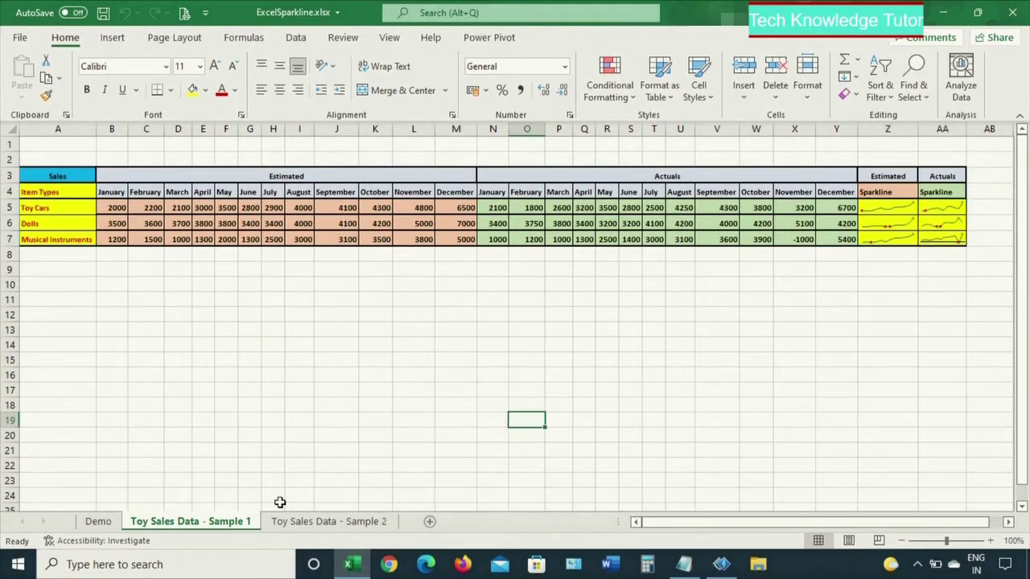
click(299, 523)
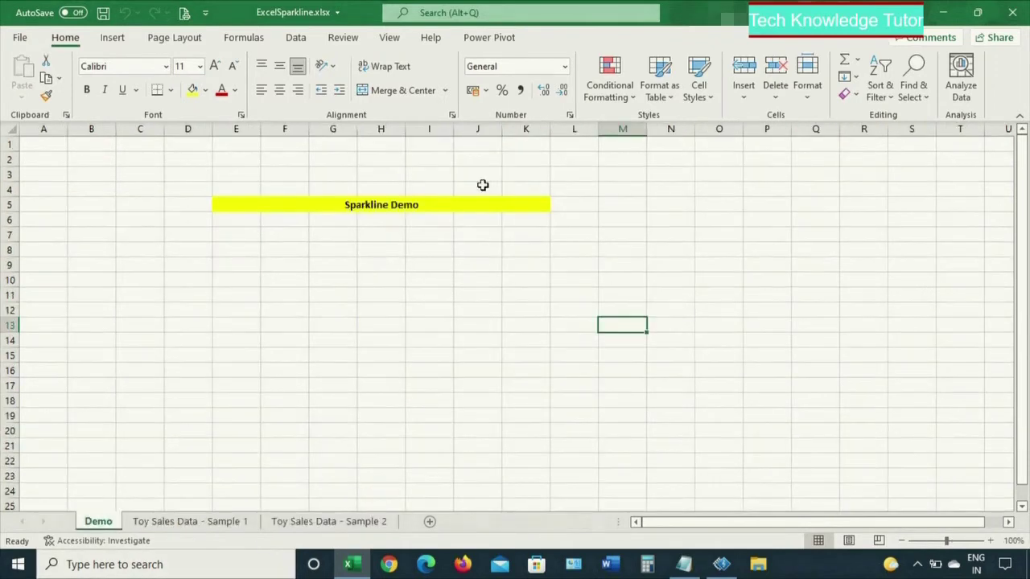
Enter the values 10, 20, 30, 40, 50 and 60 across cells E9 to J9 of the Demo sheet.
click(229, 256)
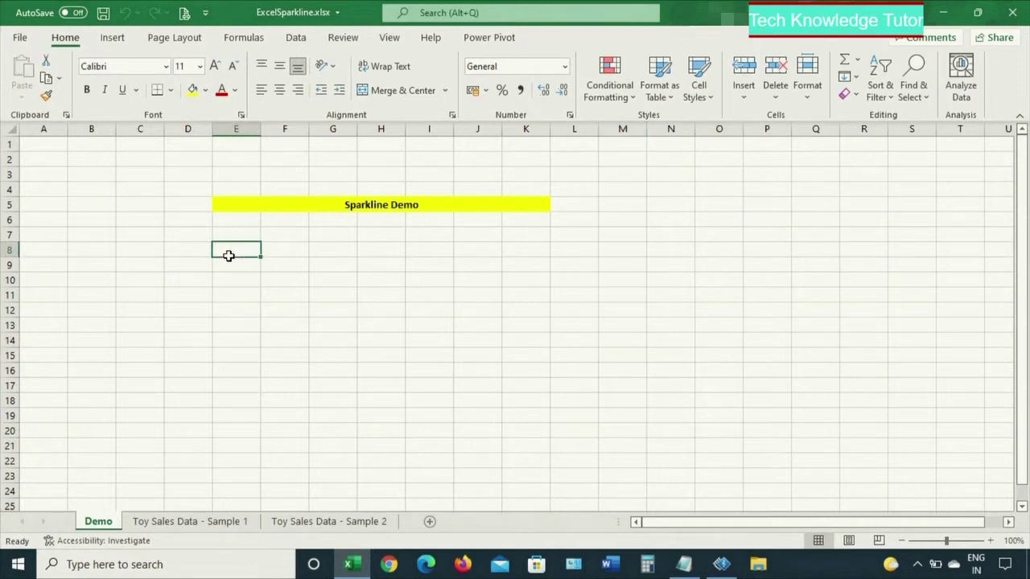
key(Return)
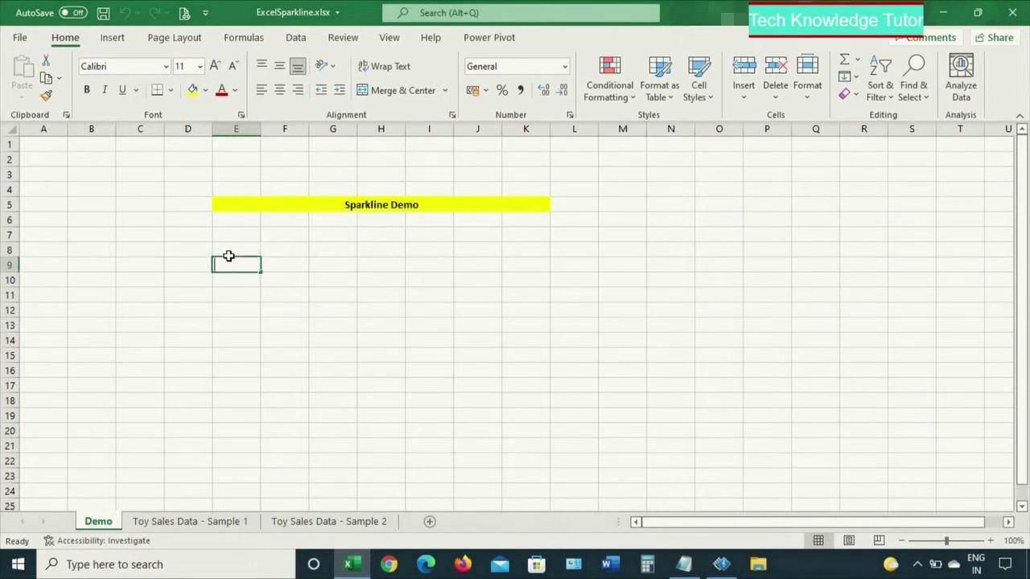
text(S0)
key(Tab)
text(20)
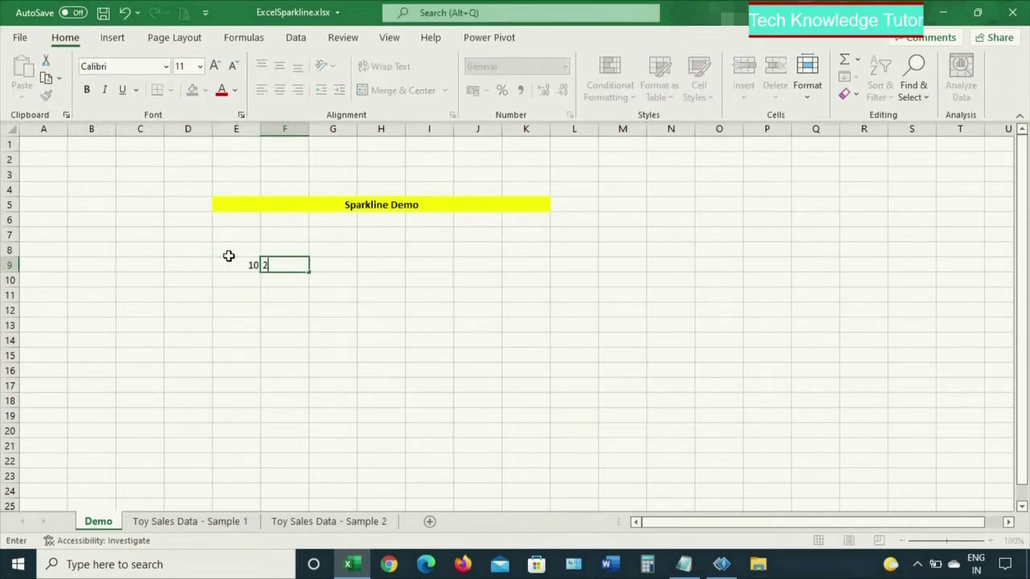
key(Tab)
text(30)
key(Tab)
text(40)
key(Tab)
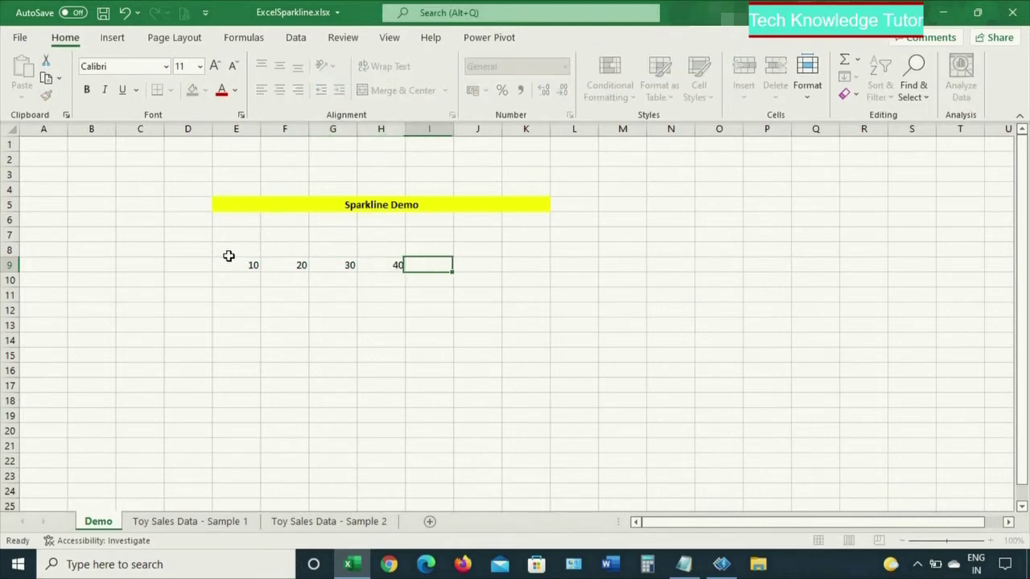
text(50)
key(Tab)
text(60)
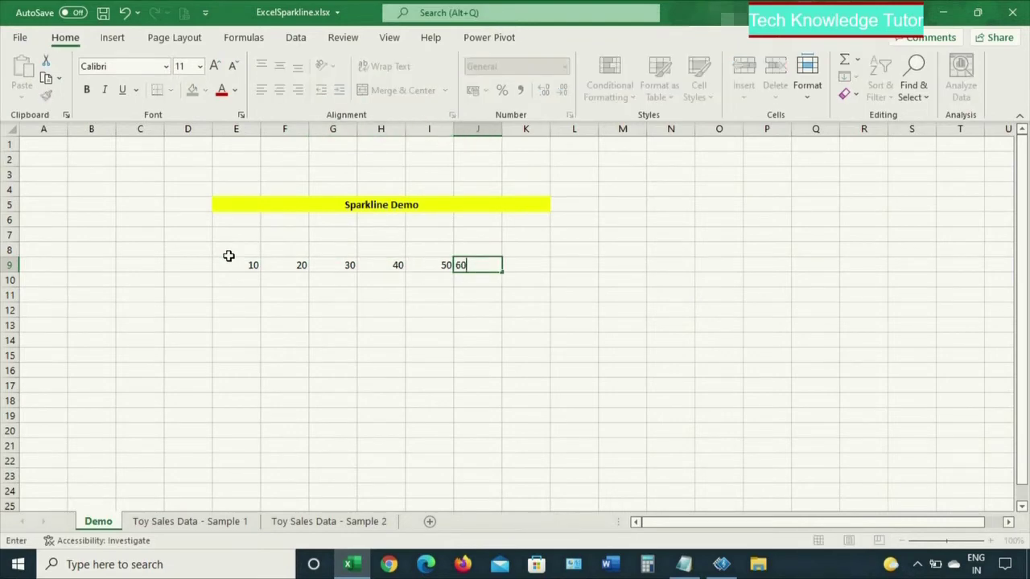
key(Tab)
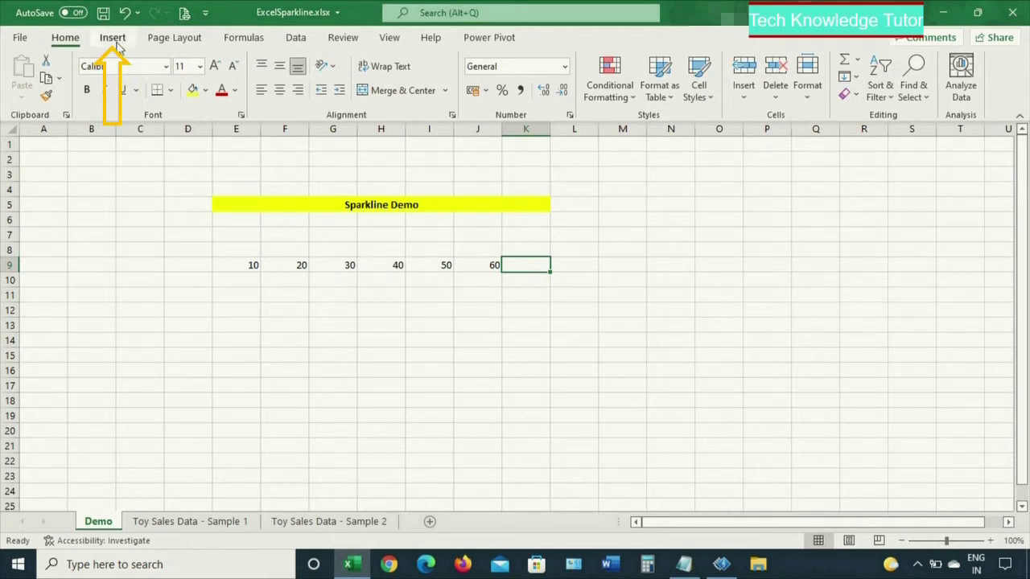
Insert a line sparkline in cell K9 using the data range E9:J9.
click(113, 38)
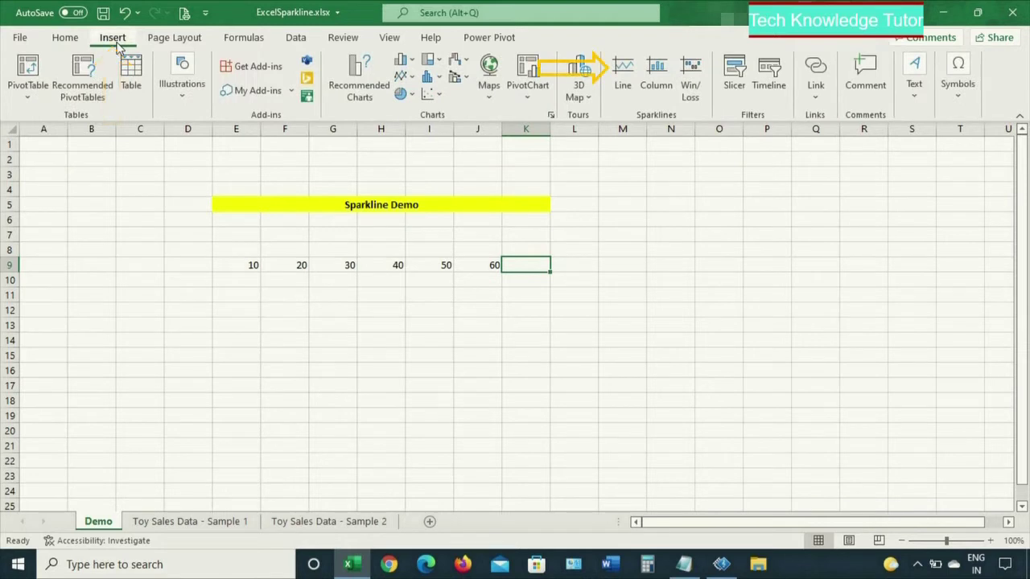
click(628, 81)
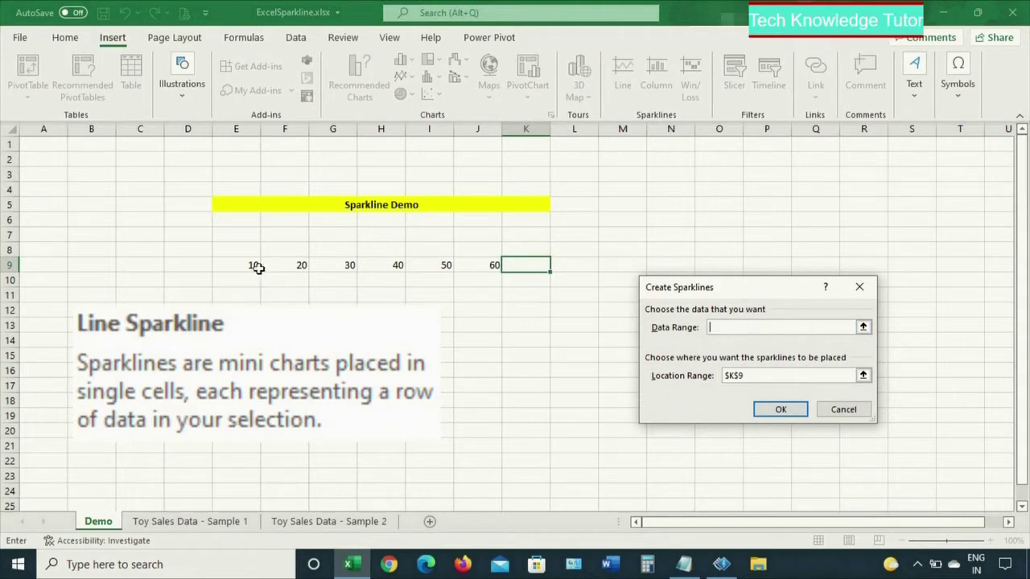
drag(249, 266, 444, 268)
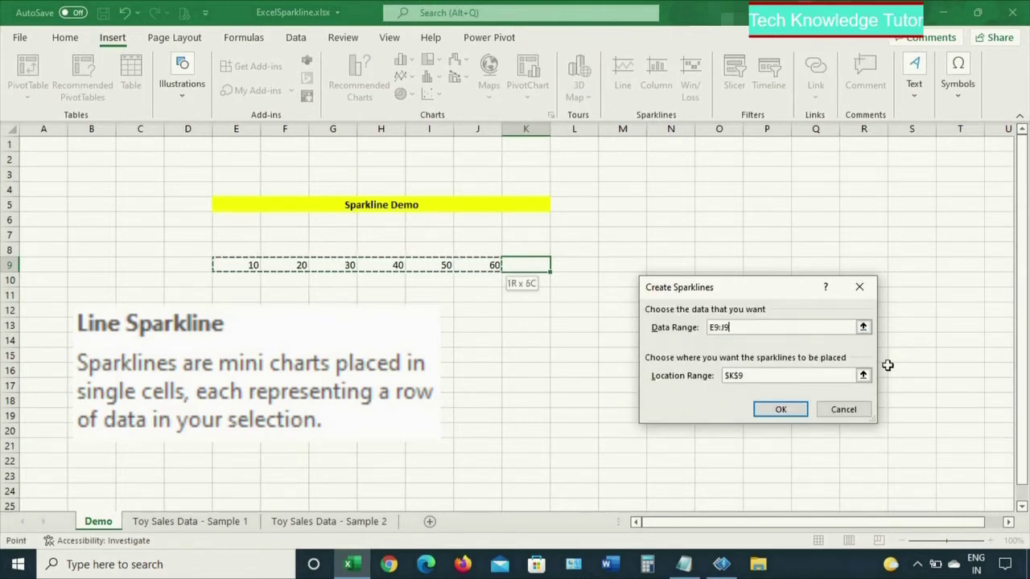
click(771, 376)
key(BackSpace)
key(BackSpace)
key(BackSpace)
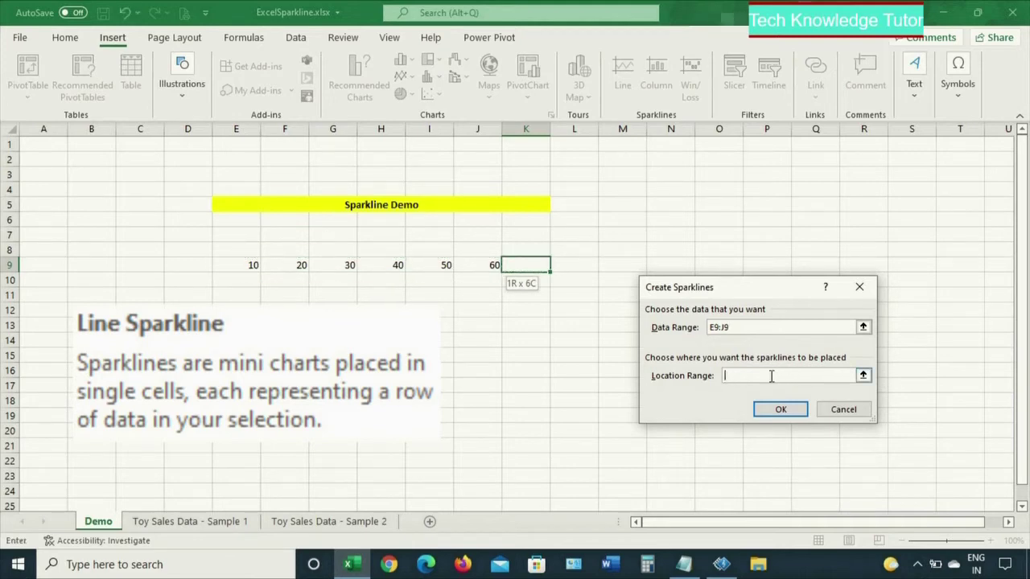
click(526, 264)
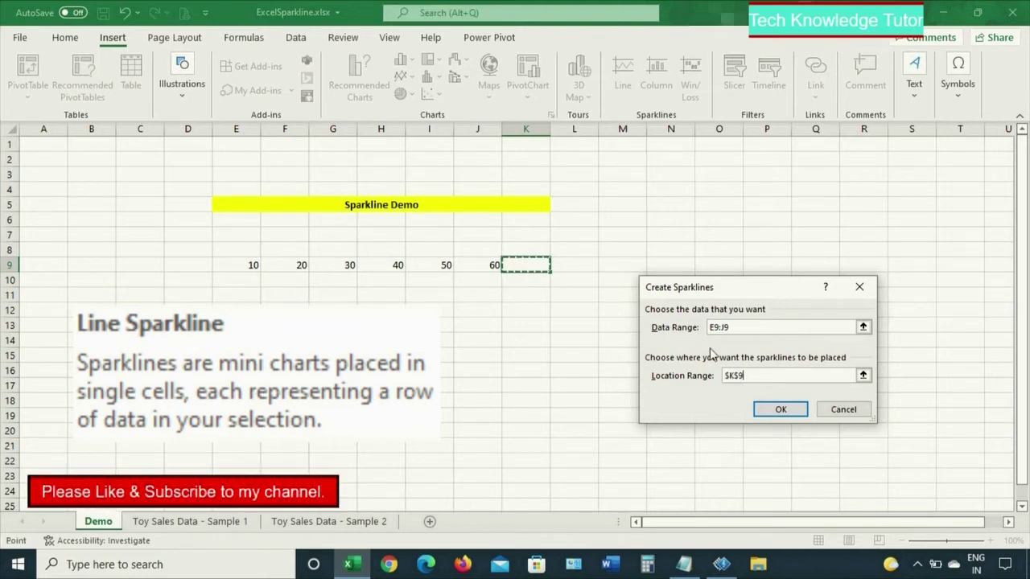
click(776, 409)
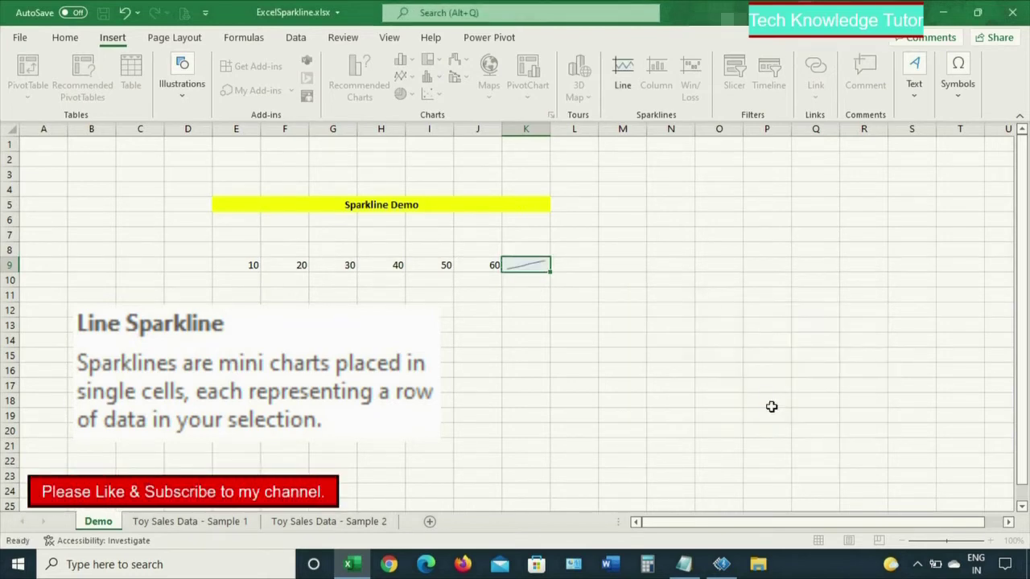
Check the line sparkline in cell K9 and display its sparkline options.
click(524, 338)
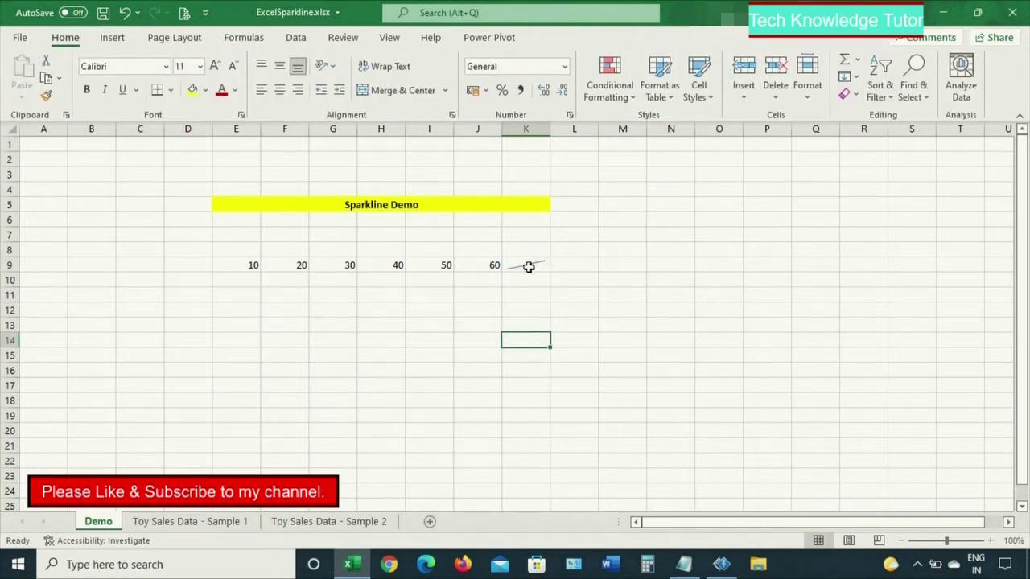
click(112, 37)
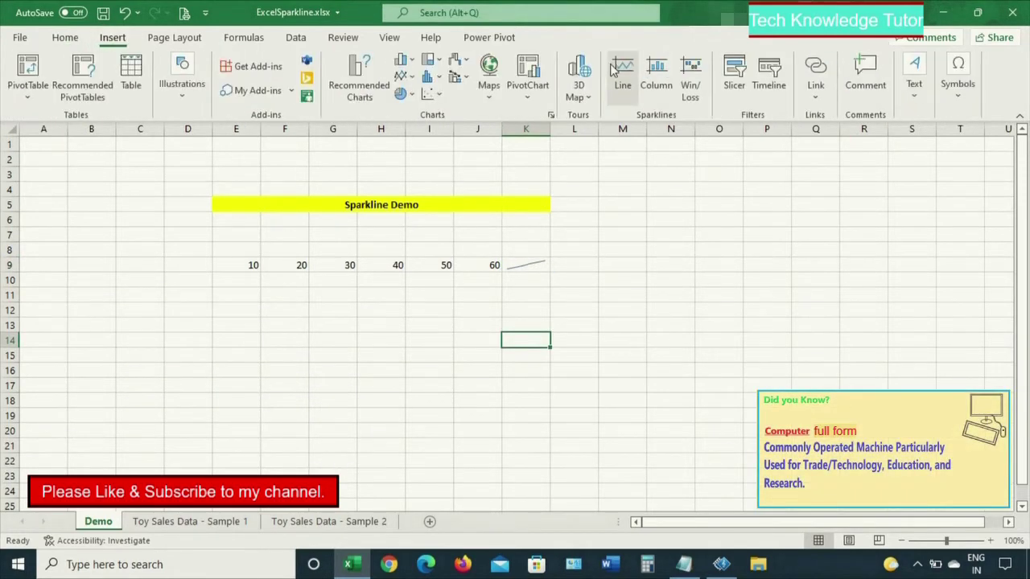
click(530, 270)
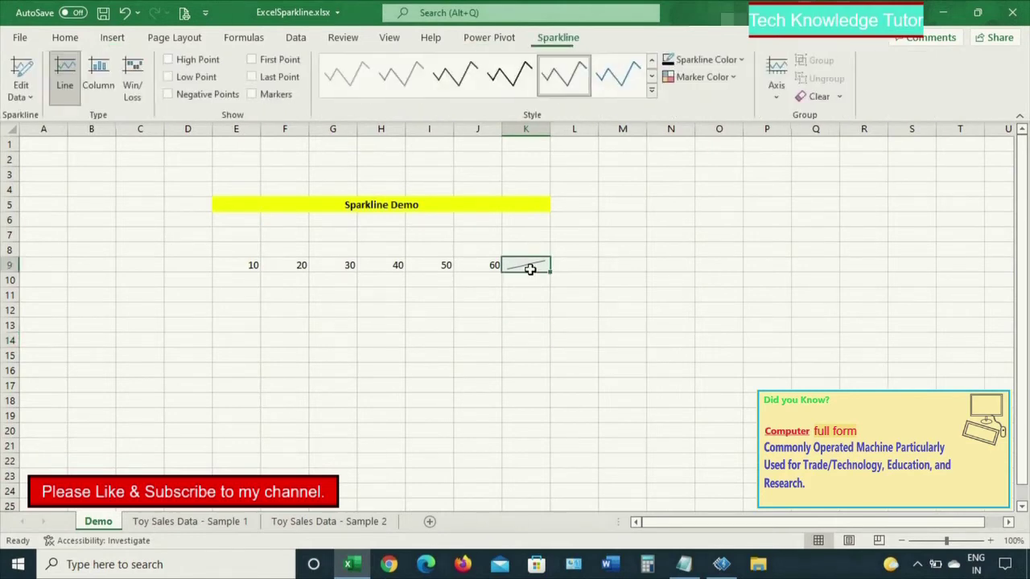
Change cell G9 to 15, H9 to 35, I9 to 40 and J9 to 30 to reshape the line sparkline.
click(297, 267)
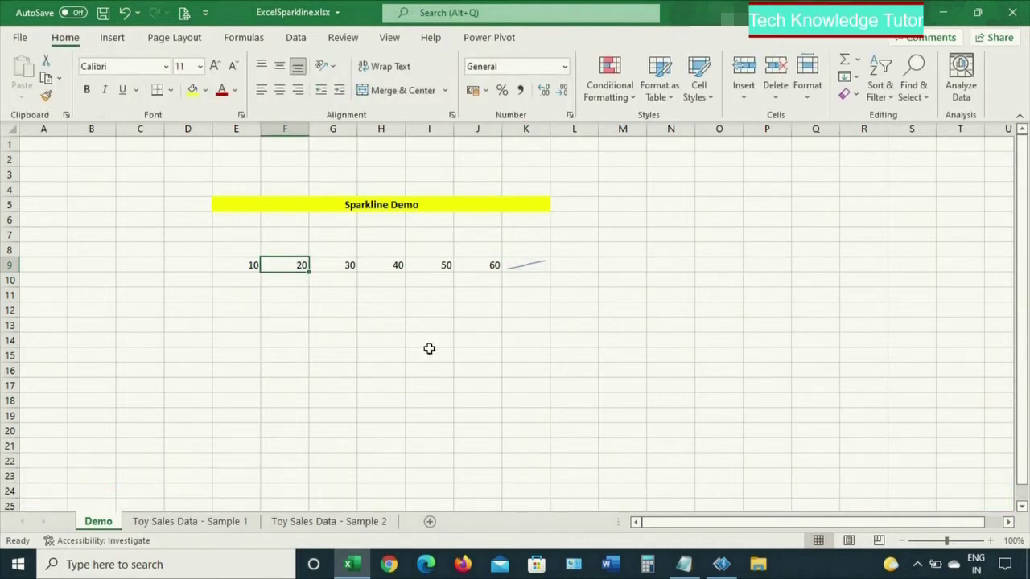
key(Right)
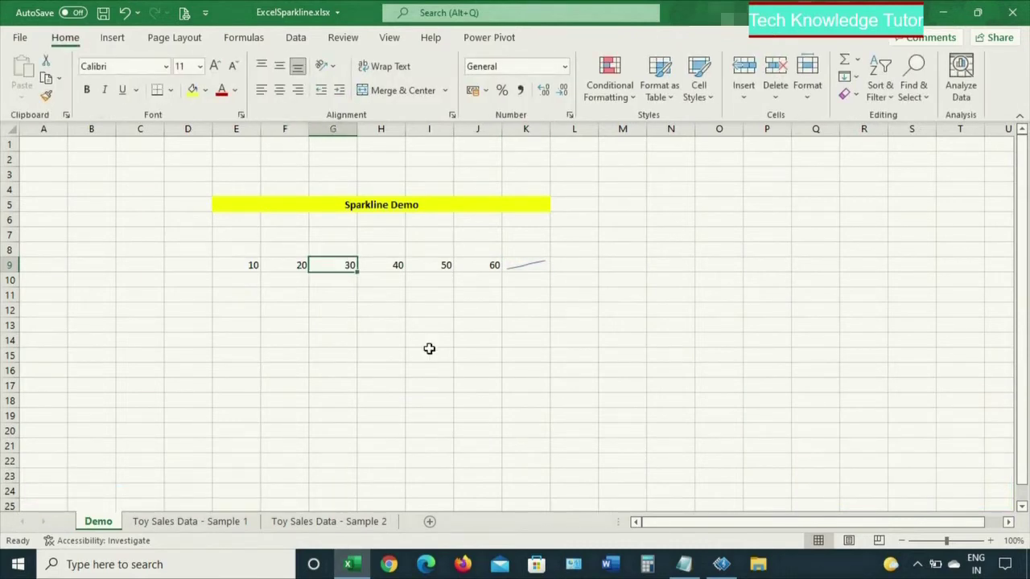
text(15)
key(Right)
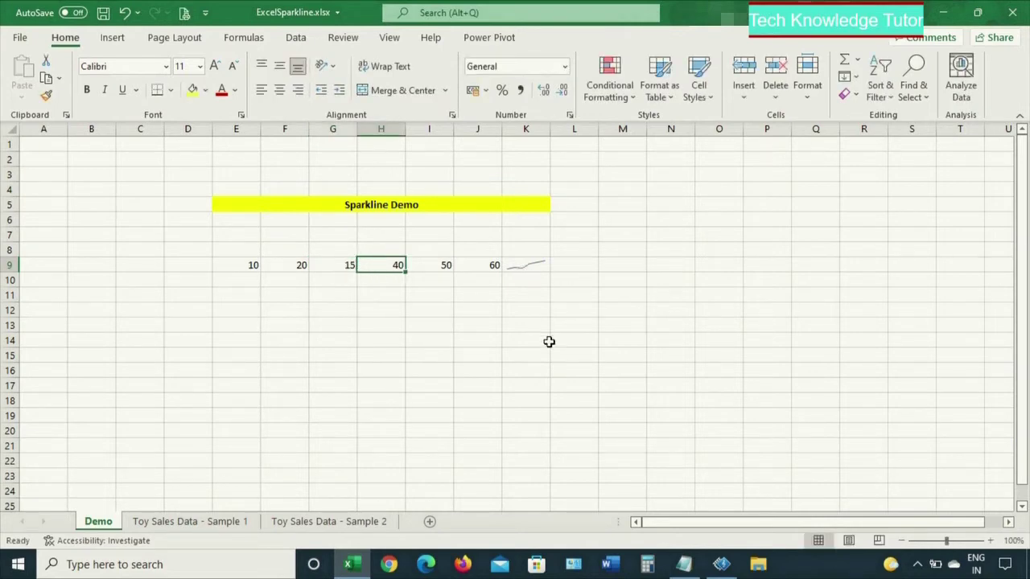
text(35)
key(Right)
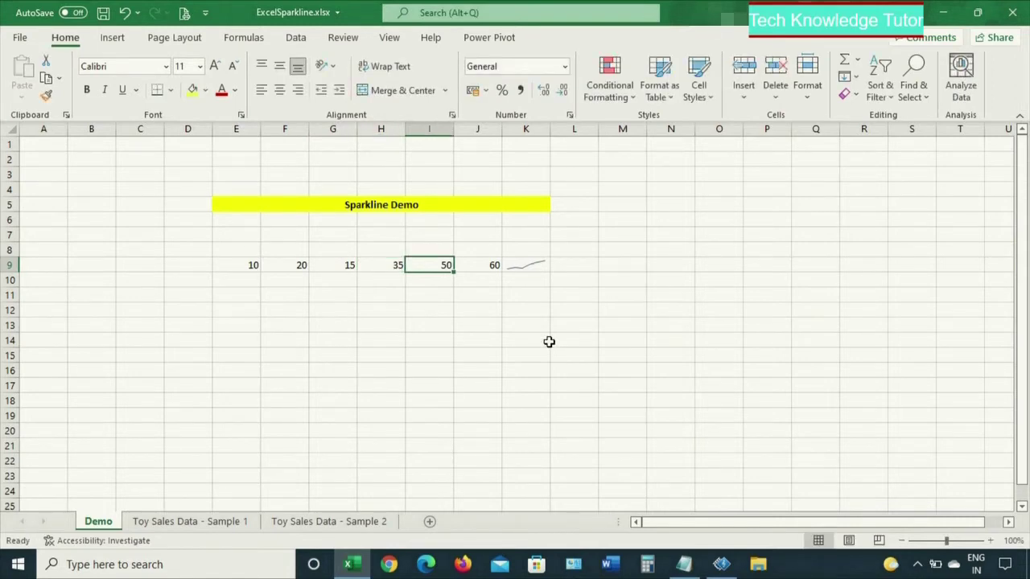
text(40)
key(Right)
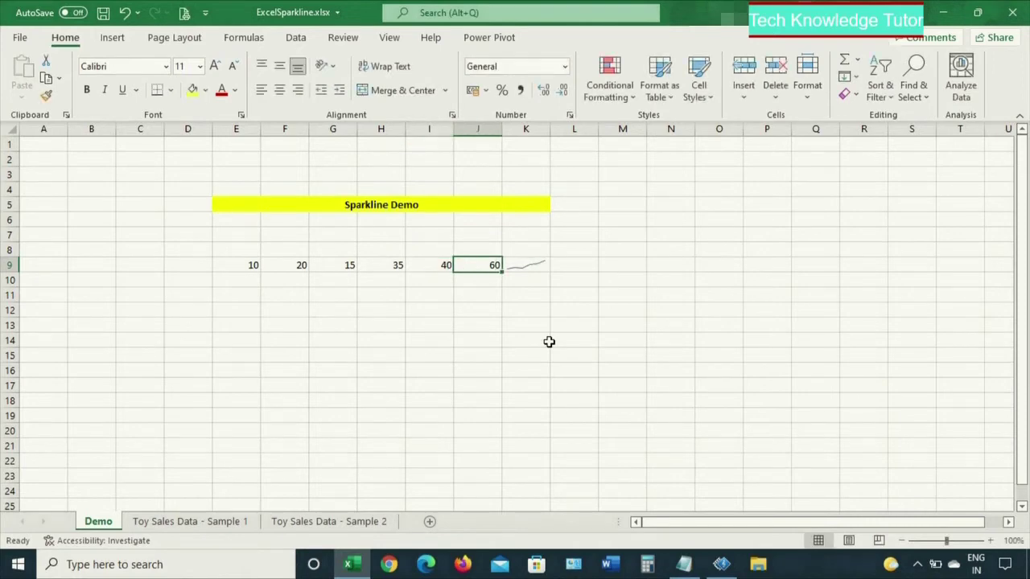
text(30)
key(Right)
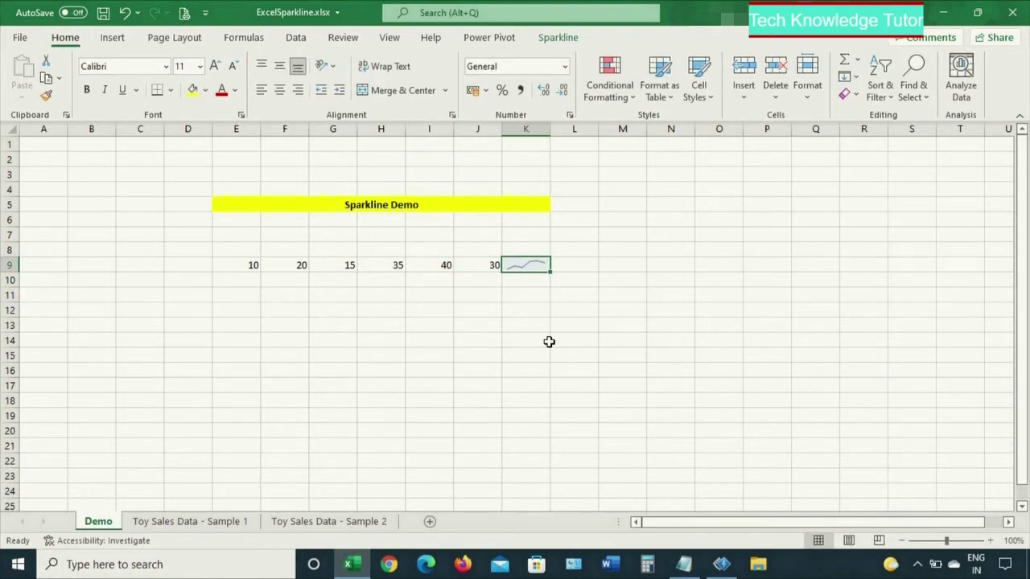
Set the last data value of the first row, cell J9, to 70.
key(Left)
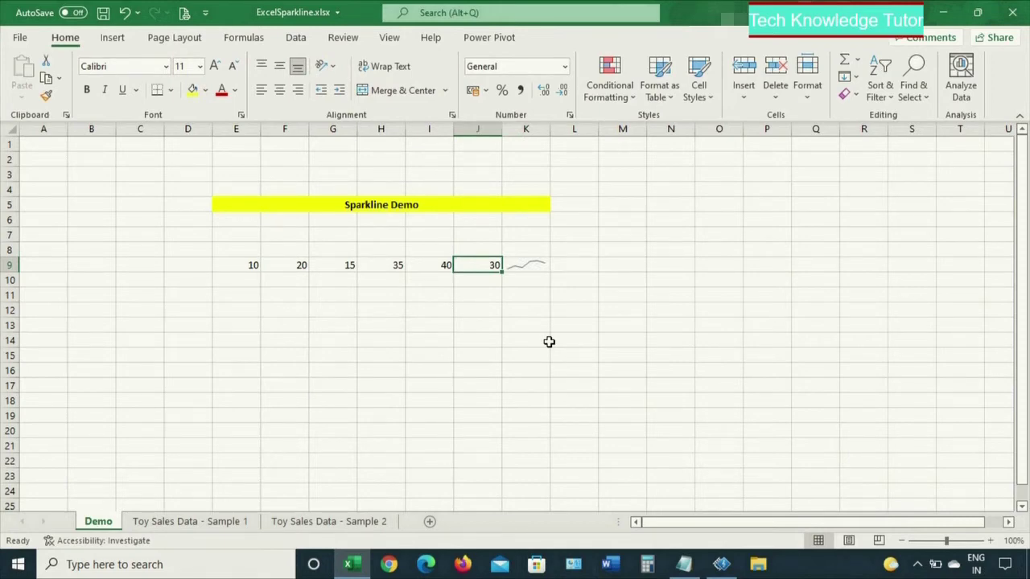
text(7)
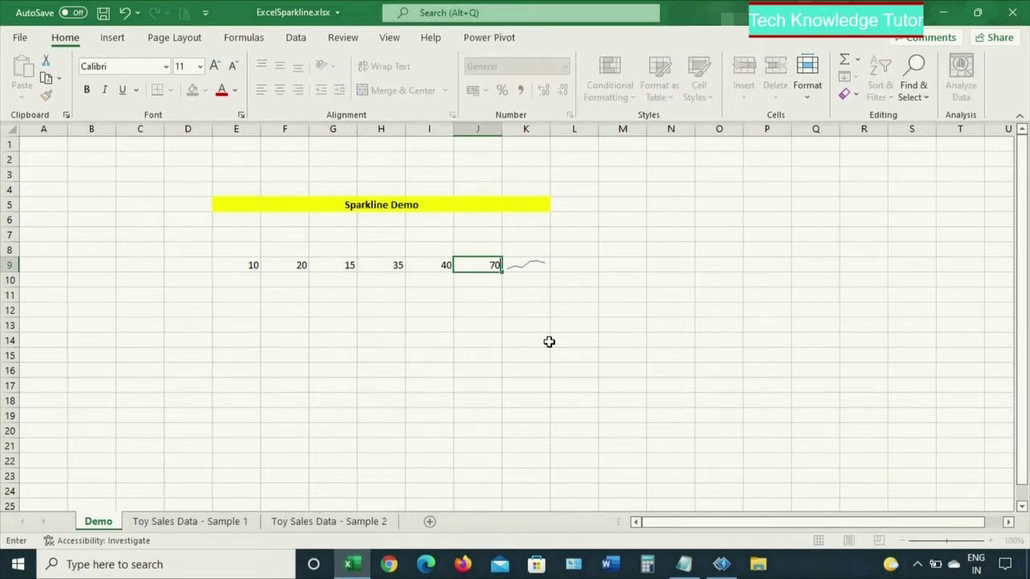
key(Tab)
key(Left)
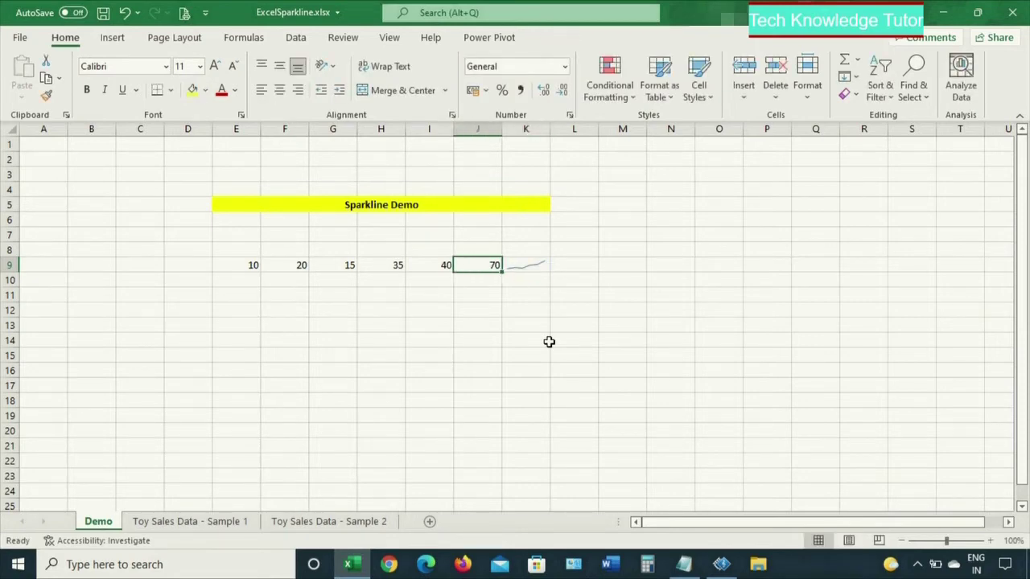
Enter a second data row with 10, 15, 20, 25, 30 and 35 across cells E10 to J10.
key(Left)
key(Left)
key(Left)
key(Left)
key(Left)
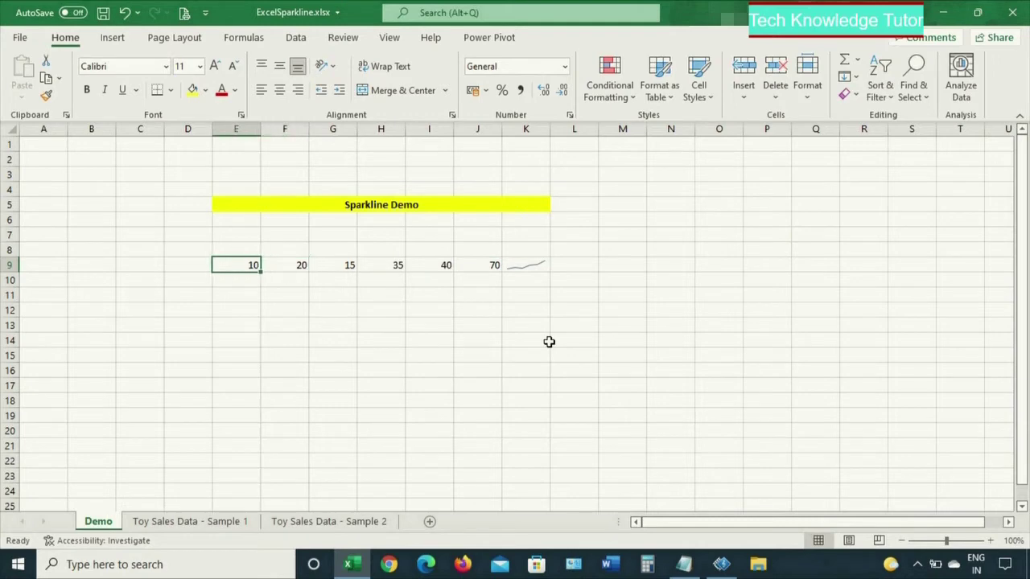
key(Down)
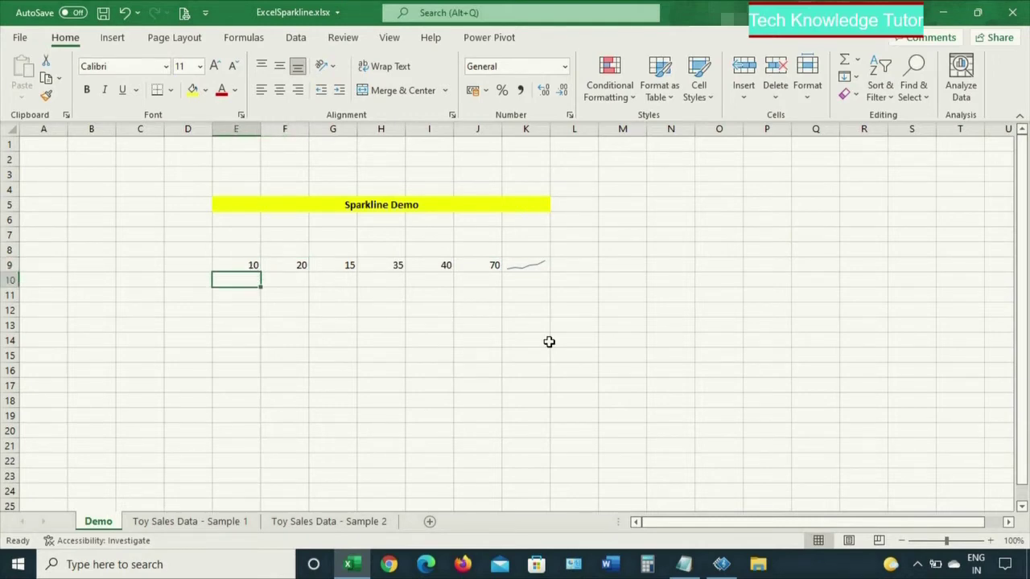
text(10)
key(Tab)
text(15)
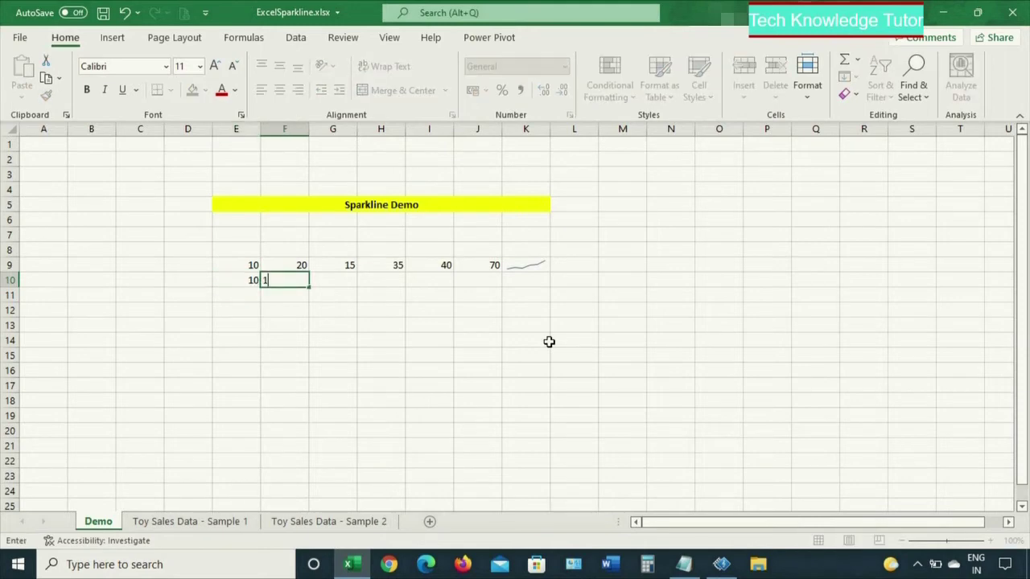
key(Tab)
text(20)
key(Tab)
text(25)
key(Tab)
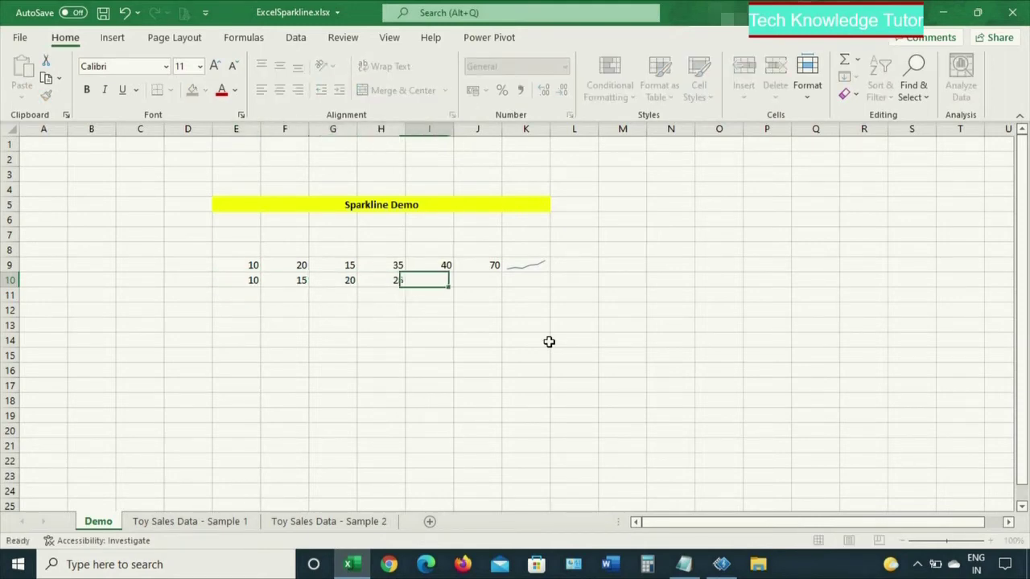
text(30)
key(Tab)
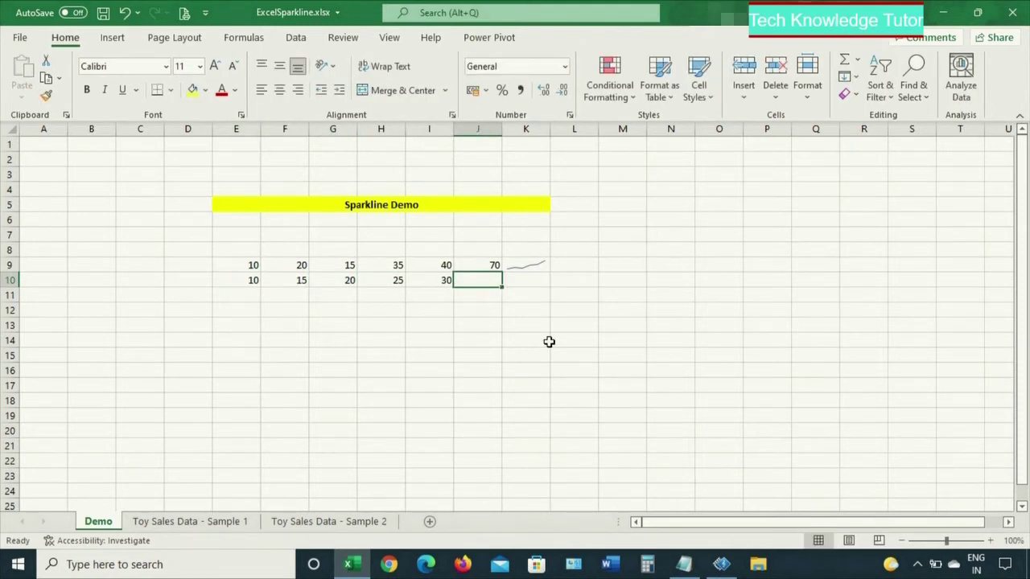
text(35)
key(Tab)
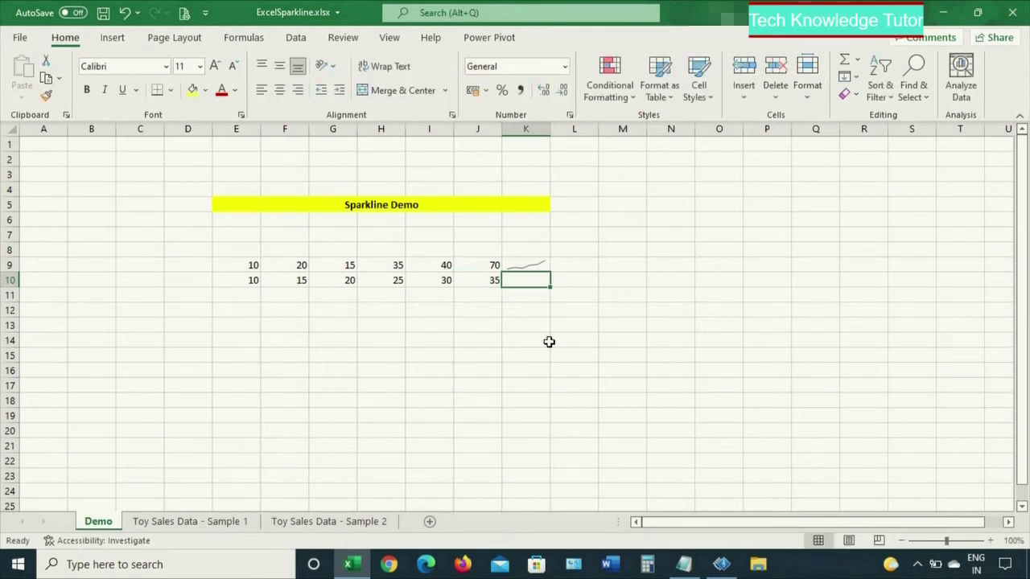
Insert a column sparkline in cell K10 using the second row's data range E10:J10.
click(114, 40)
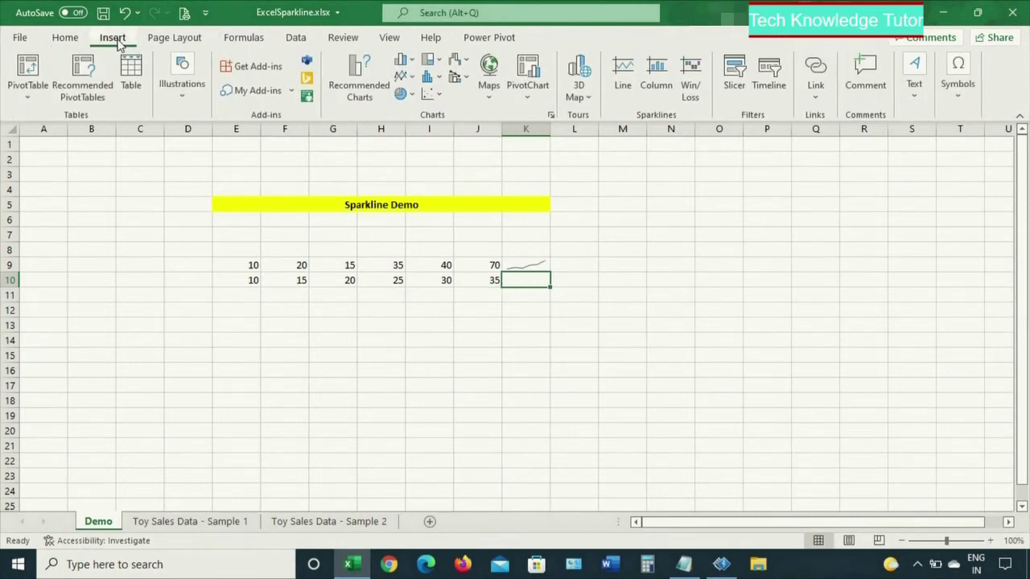
click(657, 80)
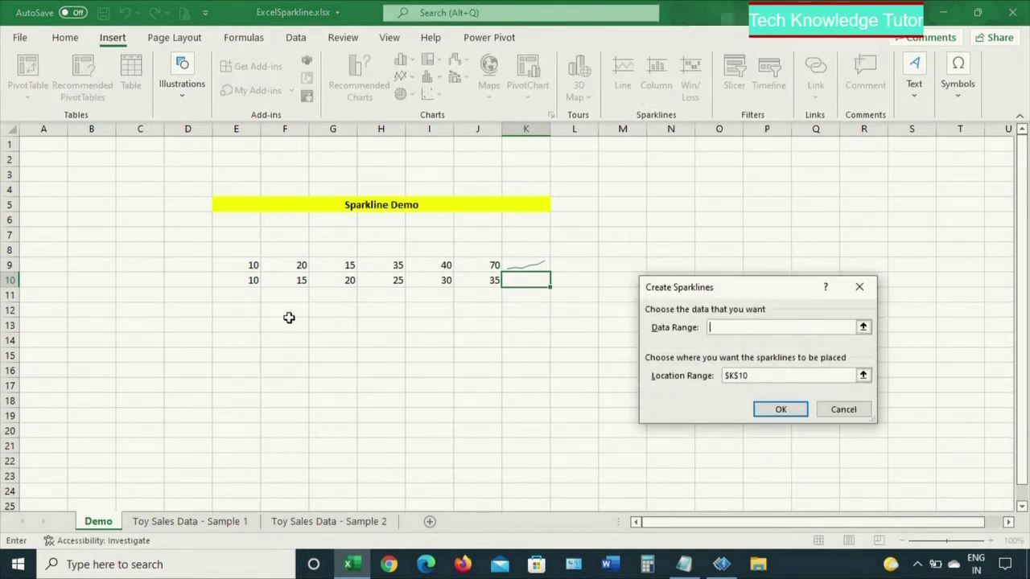
drag(252, 281, 479, 278)
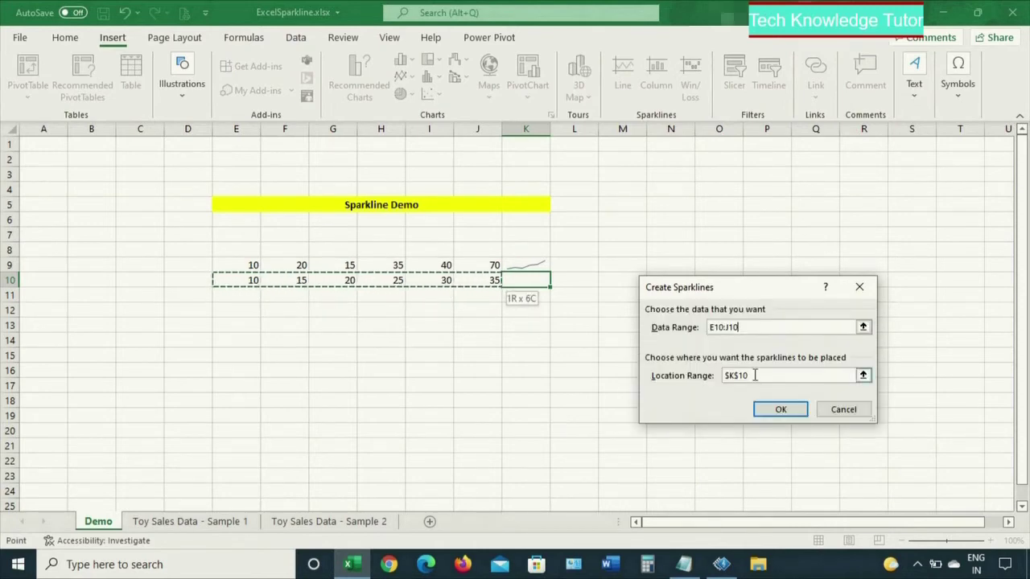
click(533, 281)
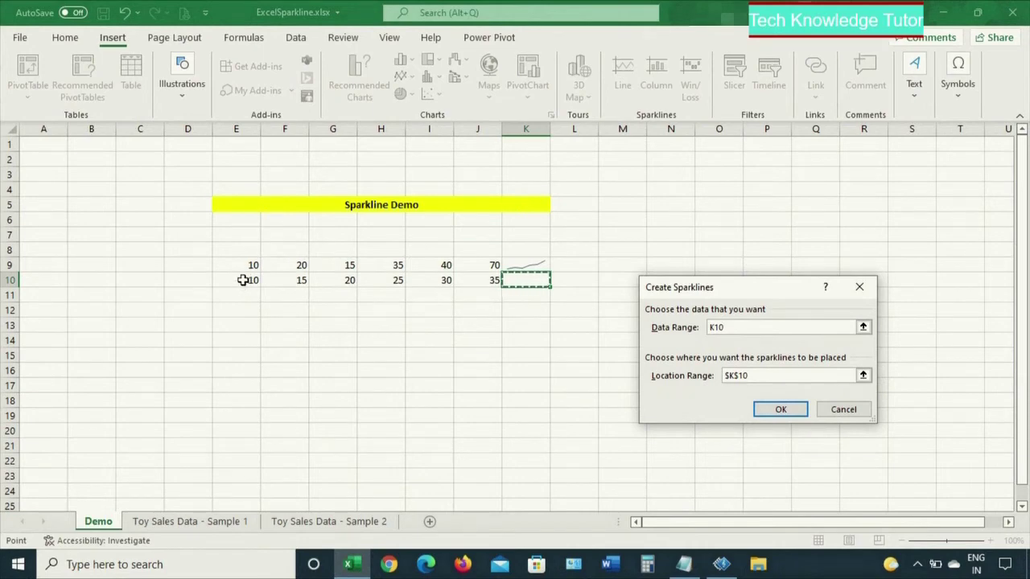
drag(242, 280, 486, 274)
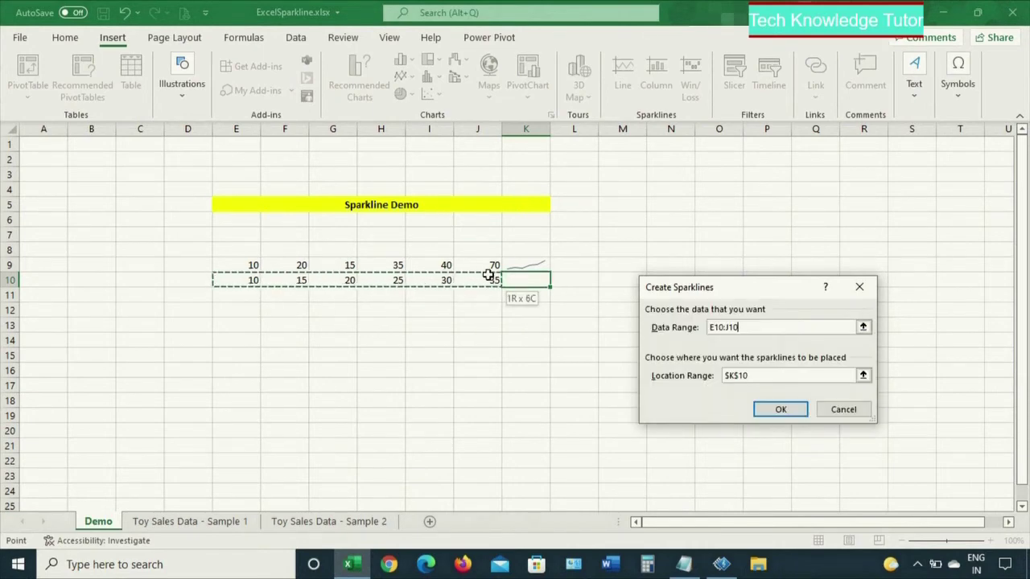
double_click(778, 375)
key(BackSpace)
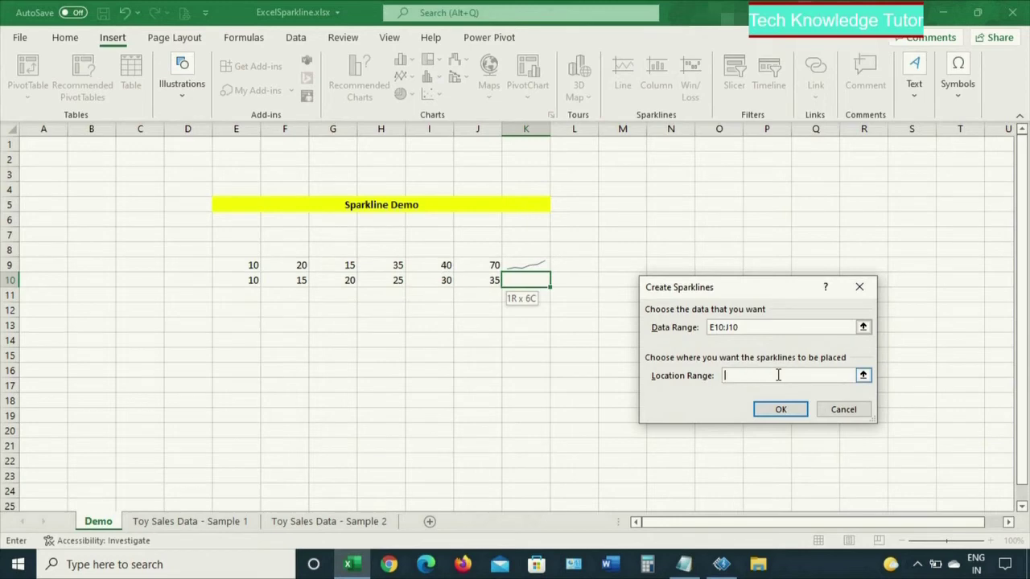
click(537, 282)
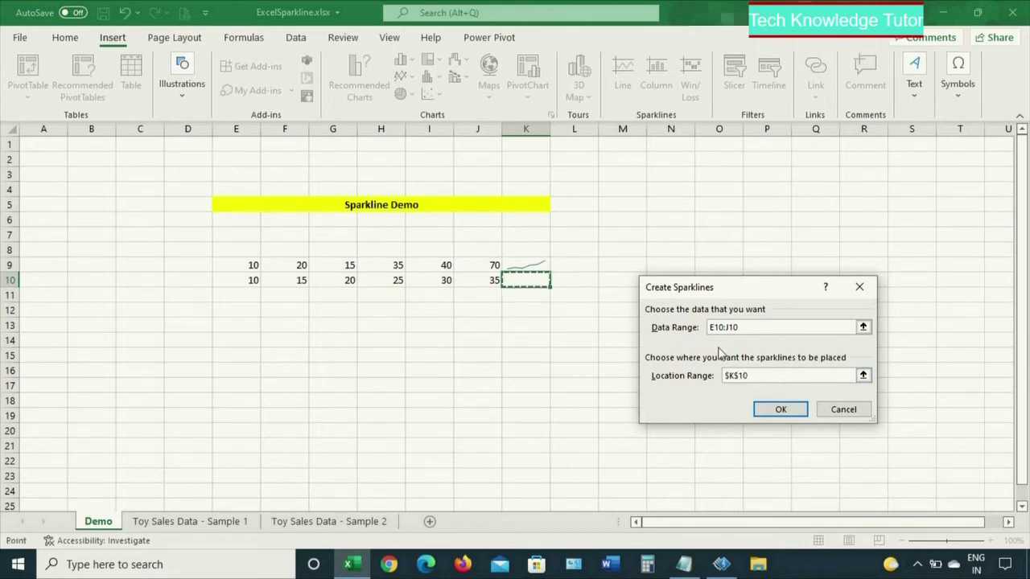
click(780, 410)
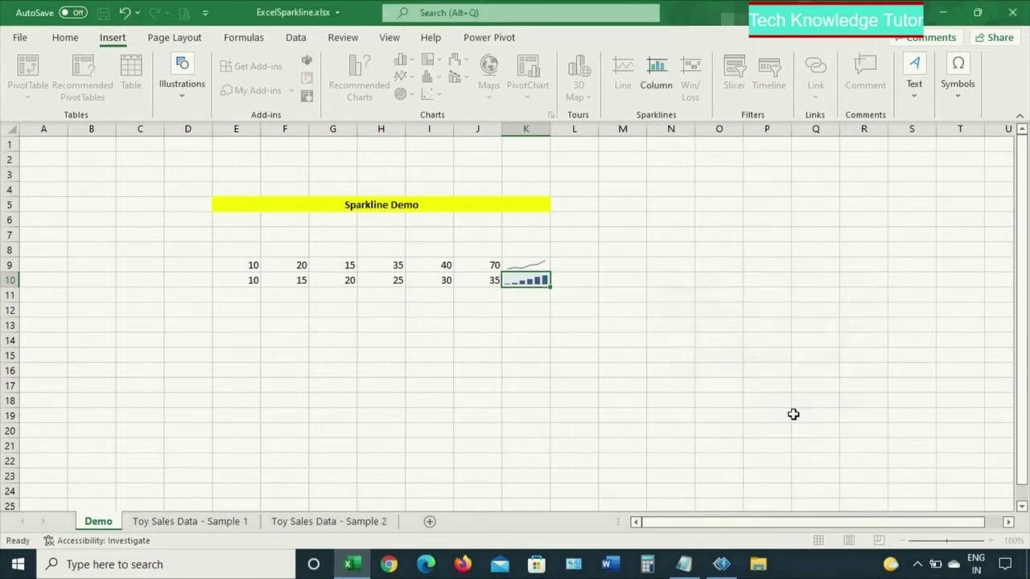
click(625, 385)
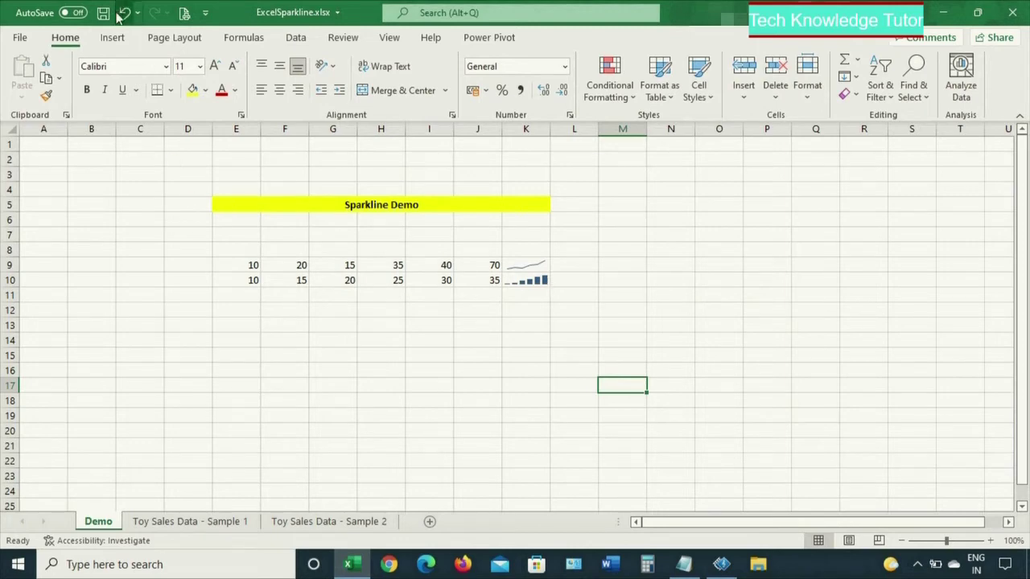
Enter a third data row with 15, 10, 5, 0, -5 and -10 across cells E11 to J11.
click(117, 42)
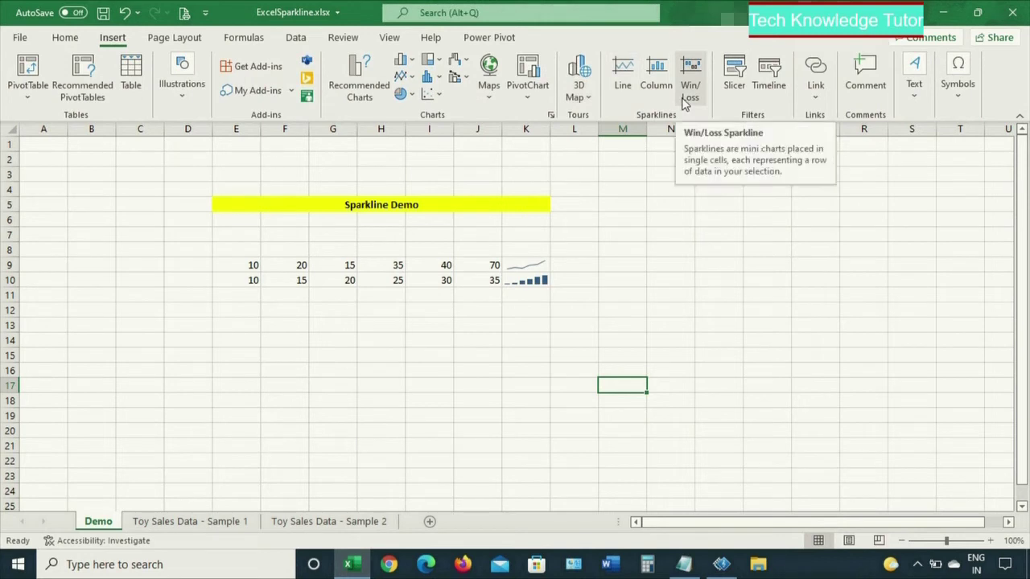
click(233, 297)
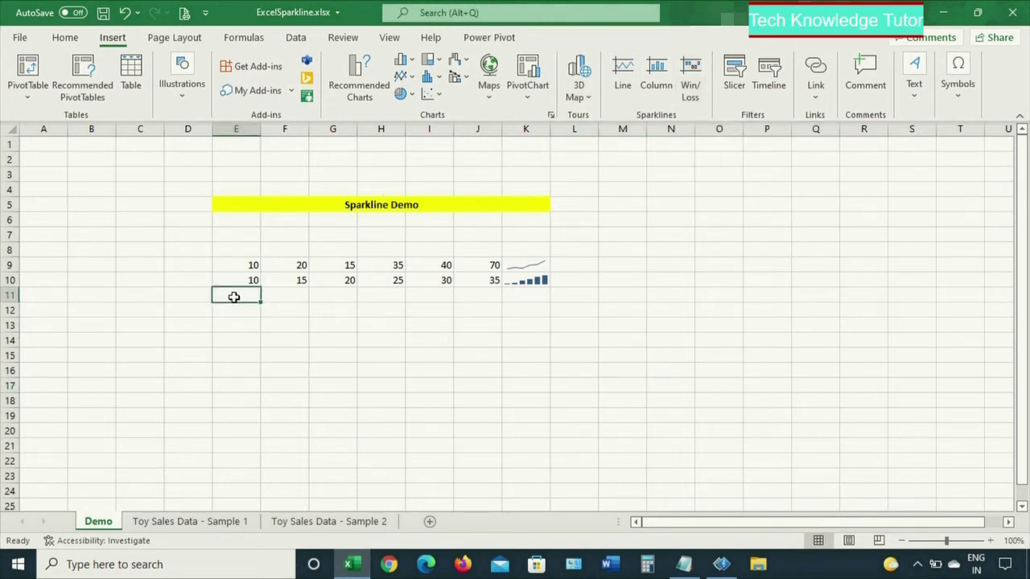
text(15)
key(Tab)
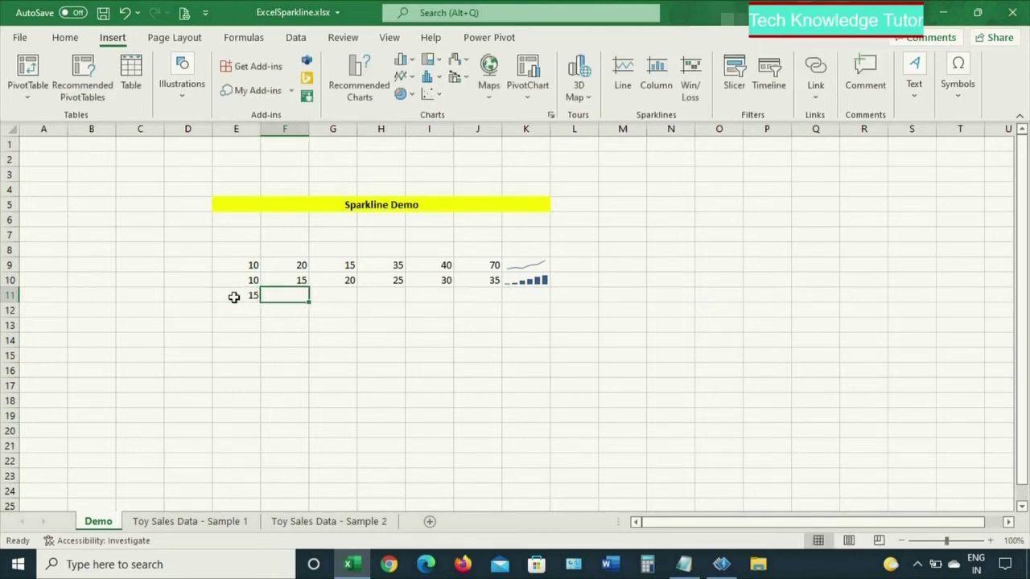
text(10)
key(Tab)
text(5)
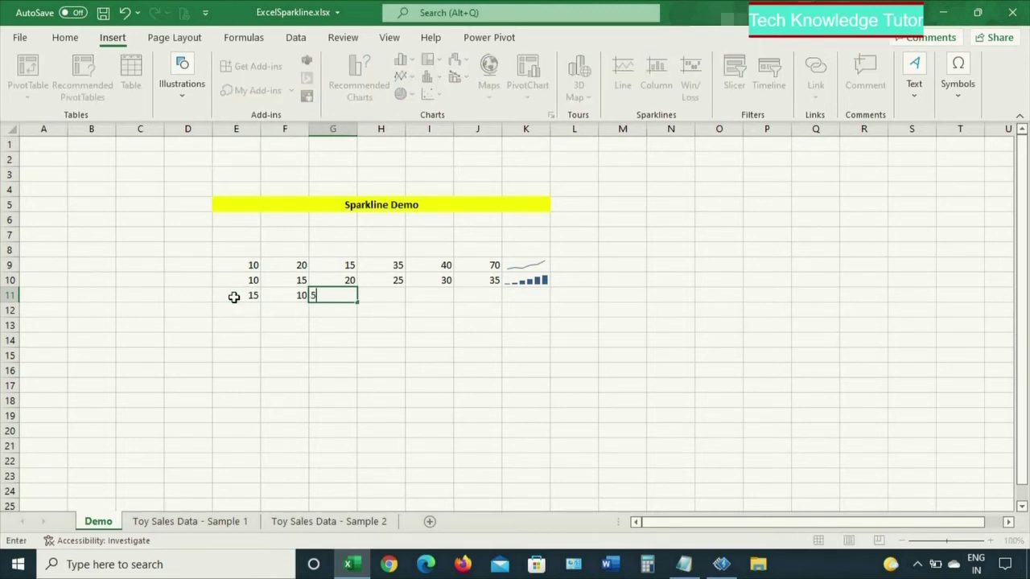
key(Tab)
text(0)
key(Tab)
text(-5)
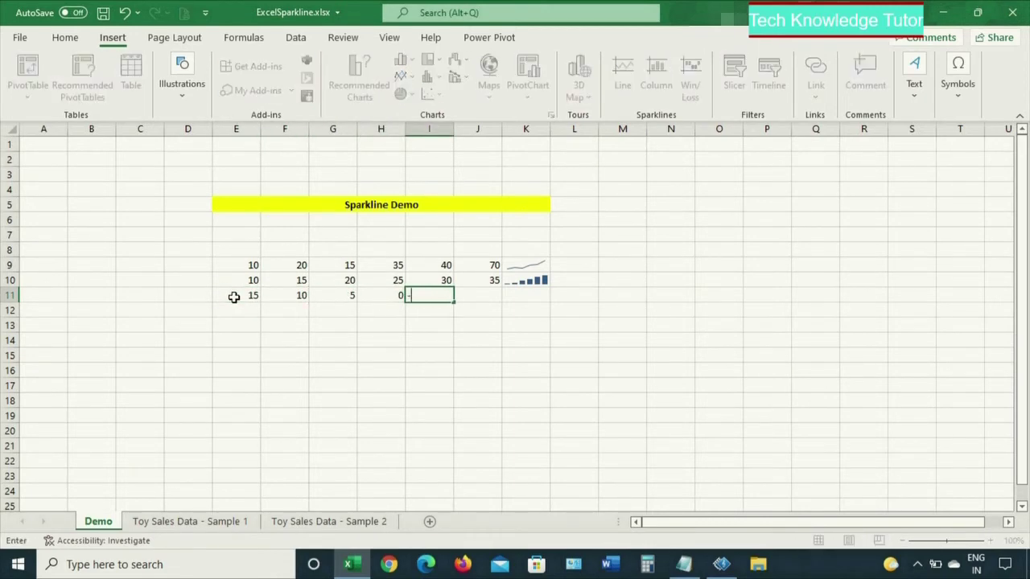
key(Tab)
key(Tab)
text(-10)
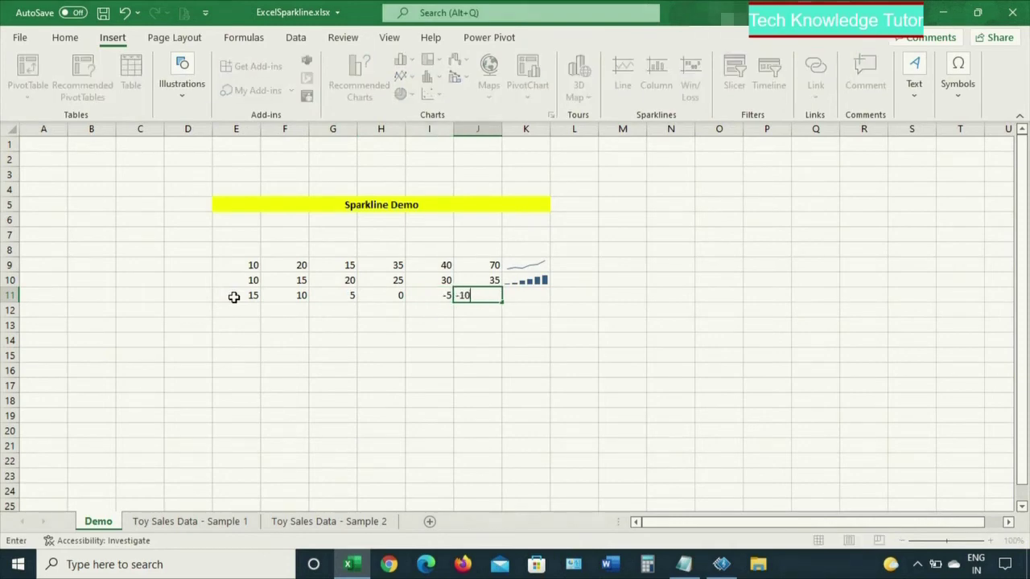
key(Tab)
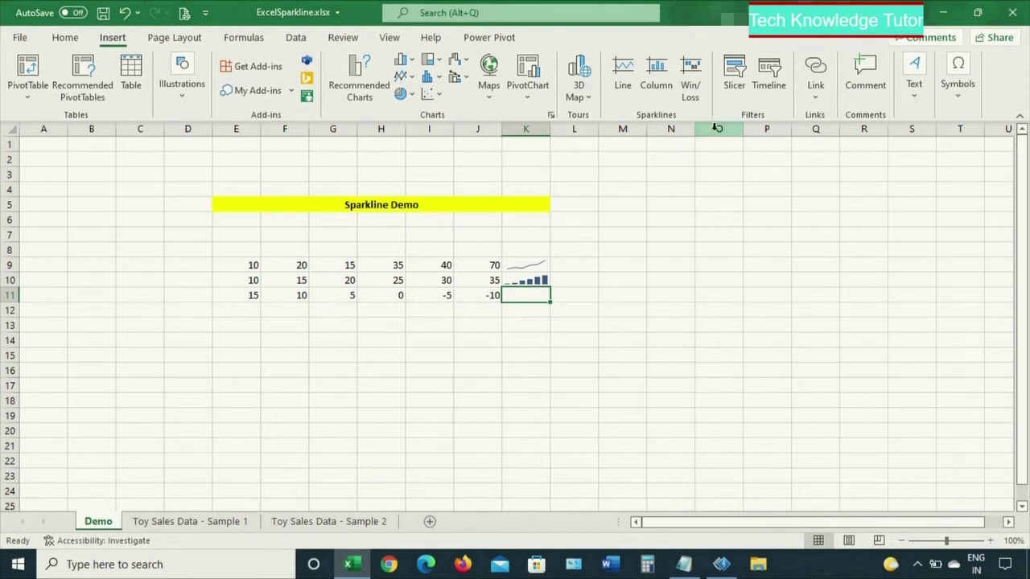
Insert a win/loss sparkline in cell K11 using the data range E11:J11.
click(692, 95)
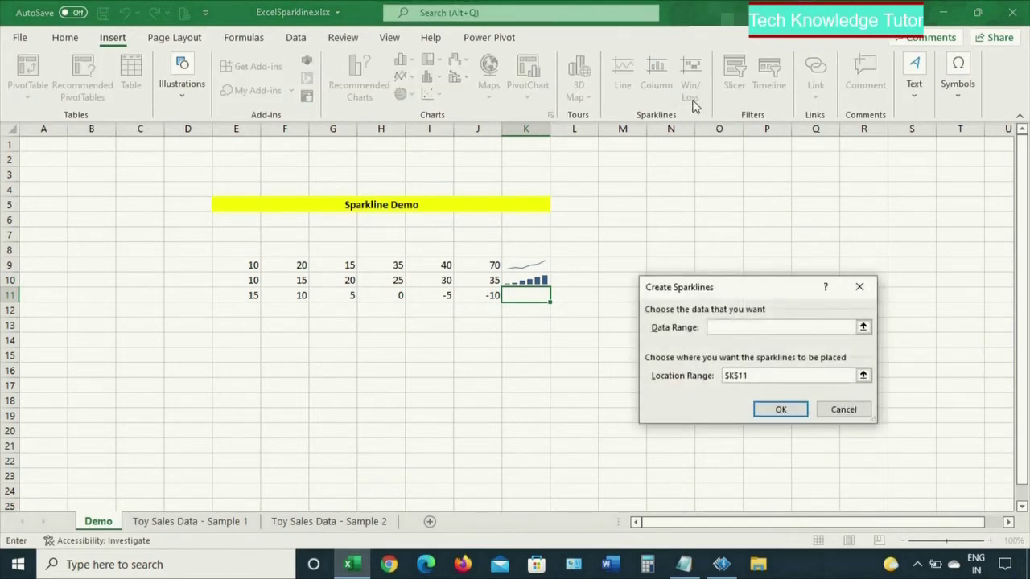
click(250, 295)
drag(251, 295, 483, 290)
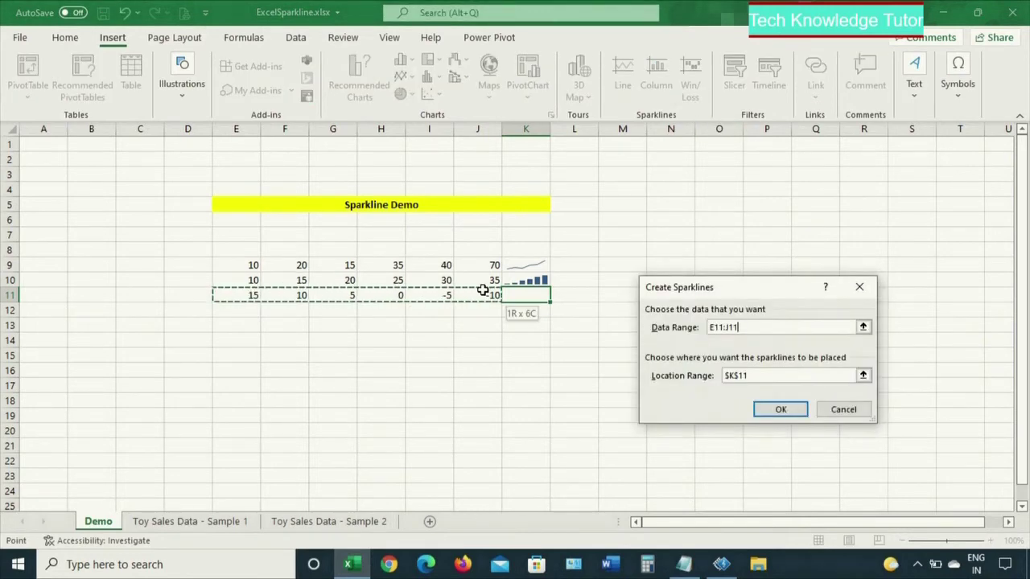
click(758, 376)
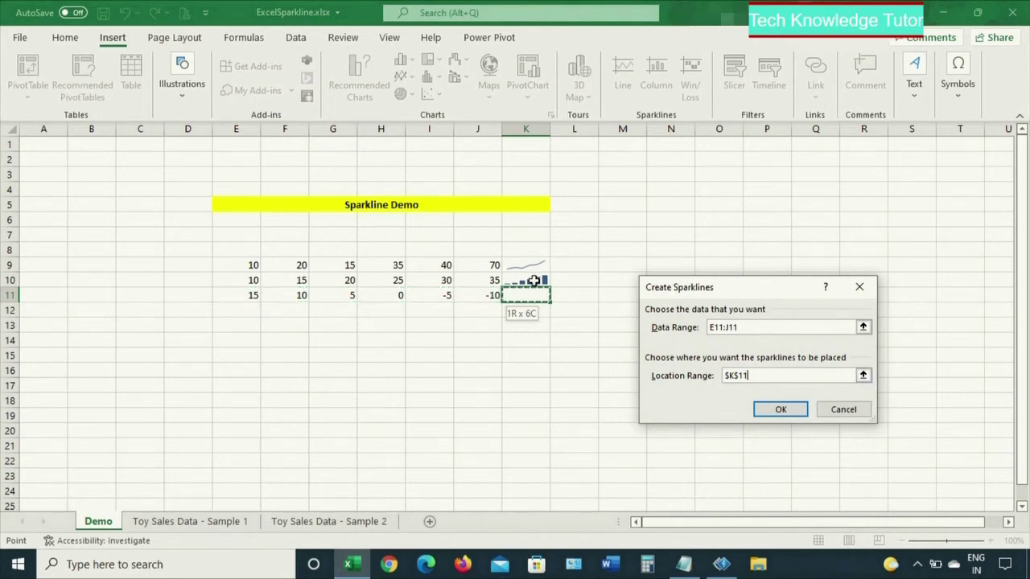
click(781, 409)
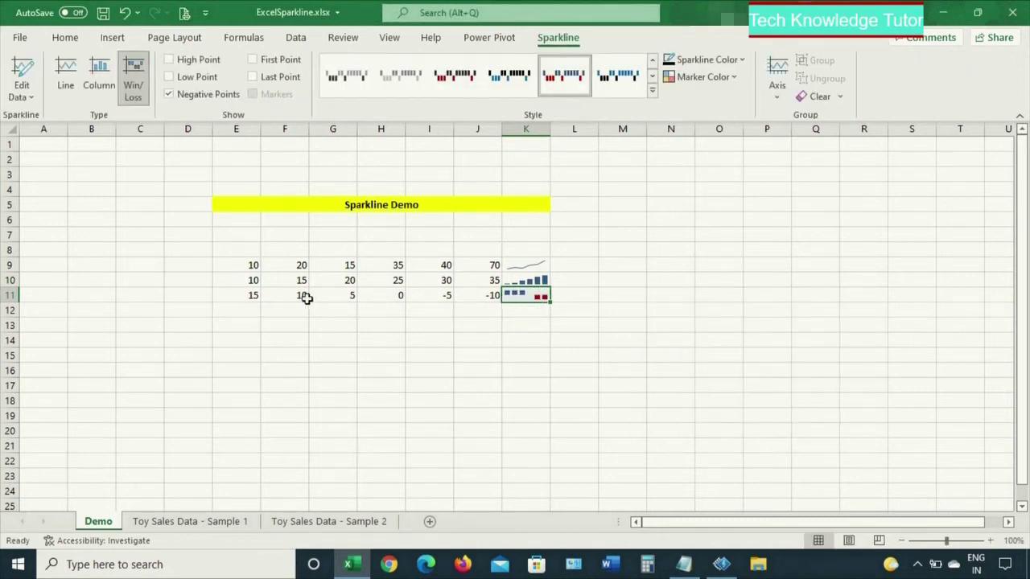
Try the positive values 10 and 20 in cell I11 to test the win/loss sparkline.
drag(254, 295, 336, 296)
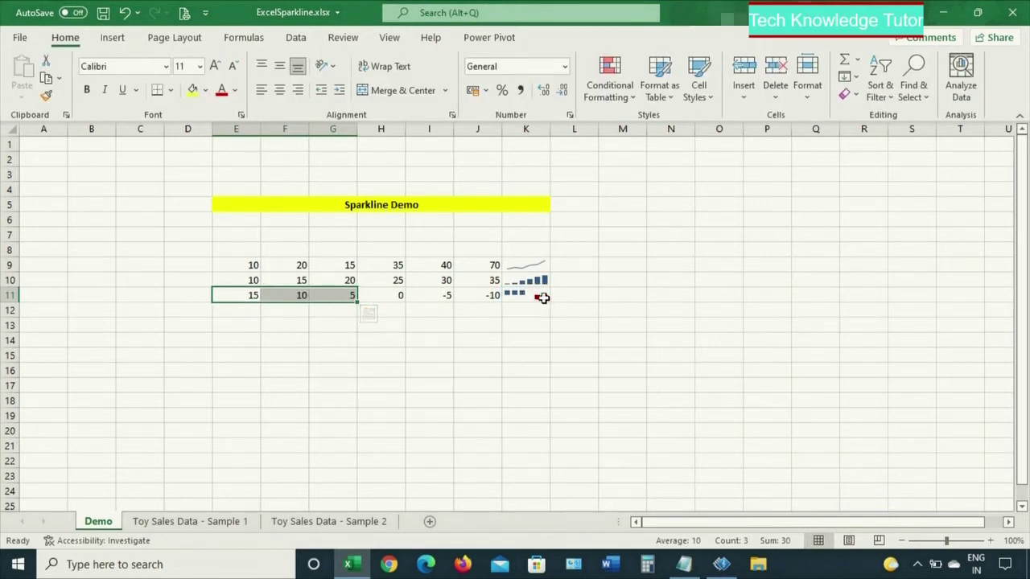
click(443, 296)
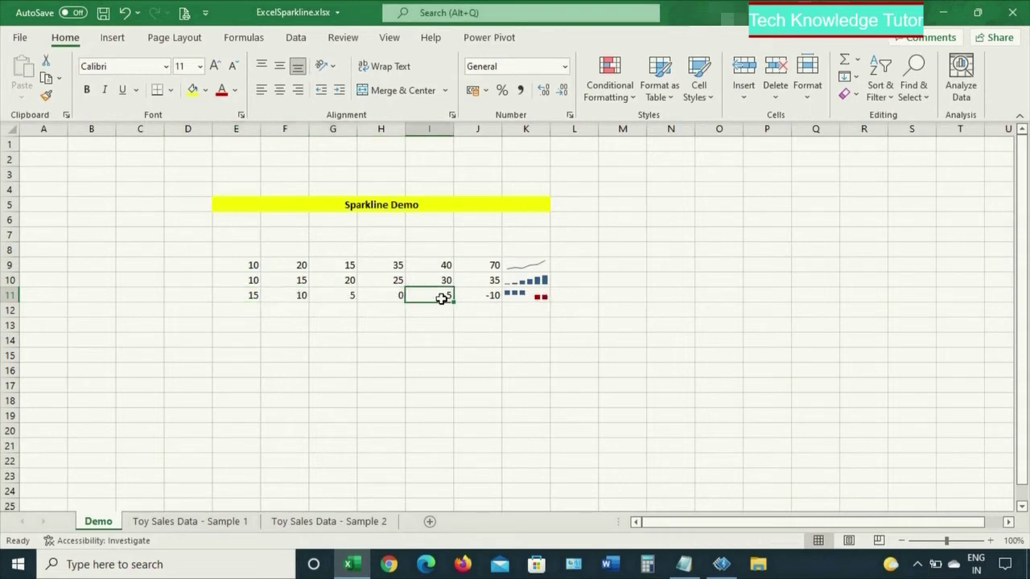
text(10)
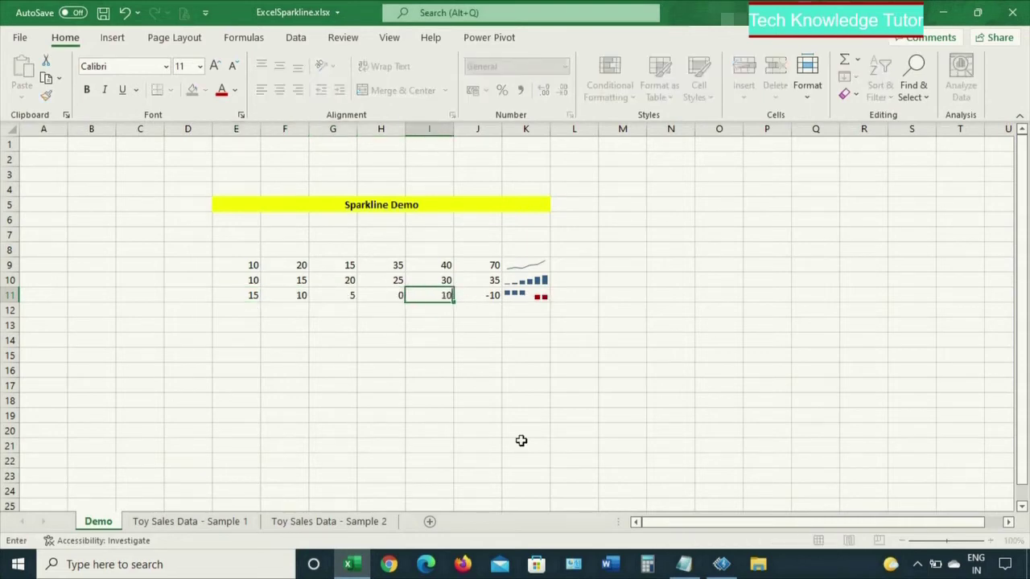
key(Tab)
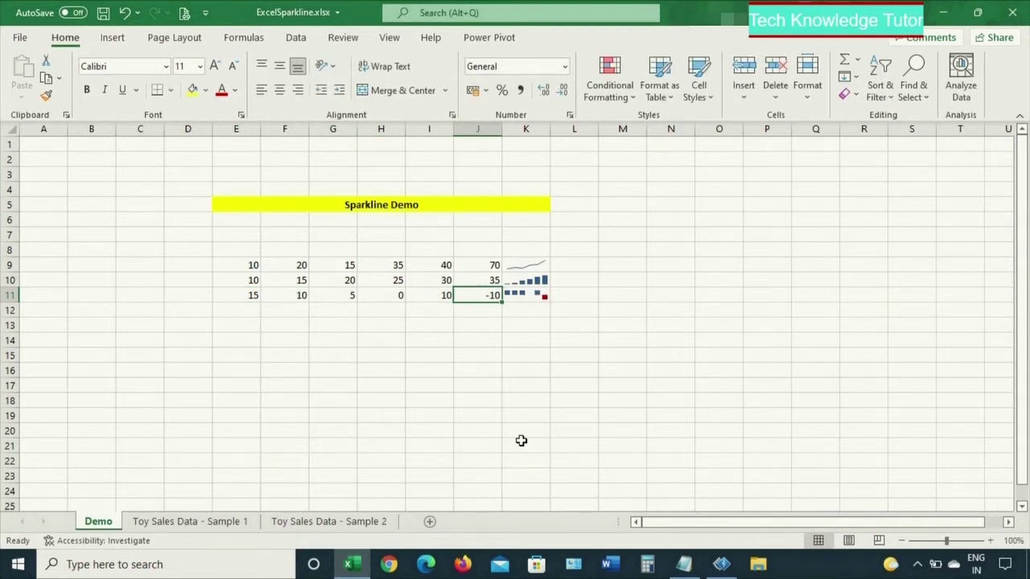
key(Left)
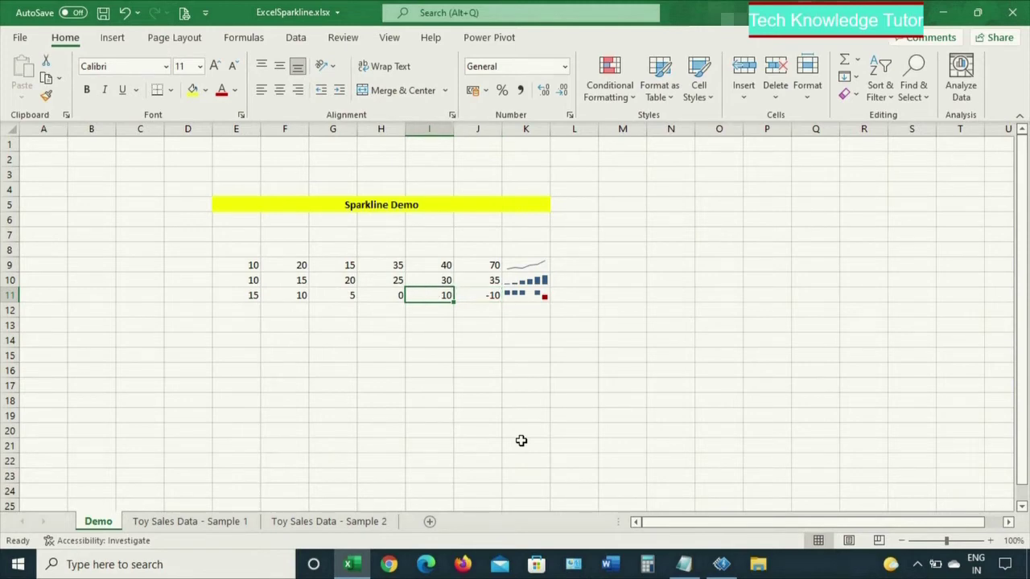
text(20)
key(Tab)
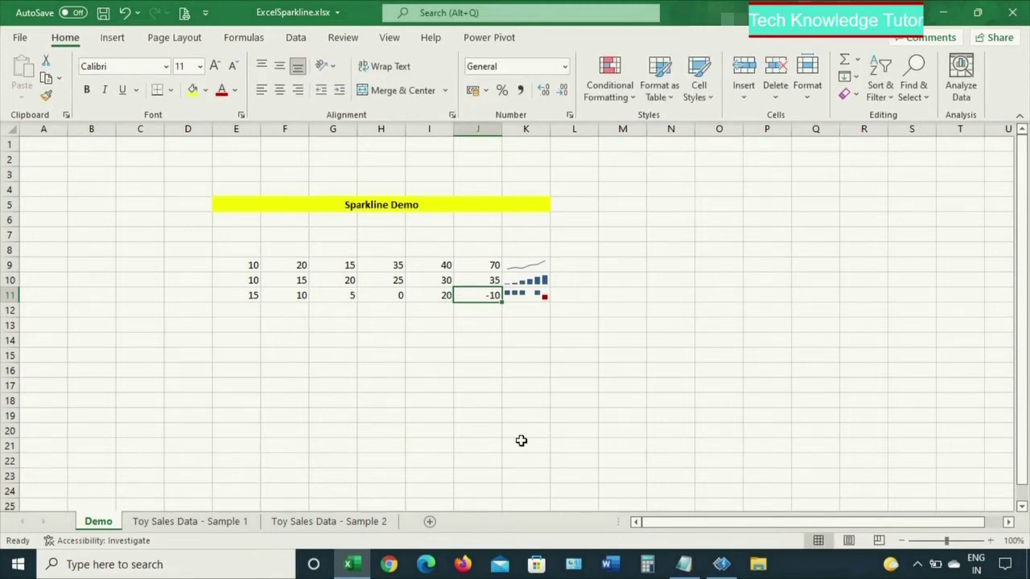
Try -20 in cell I11 of the win/loss row, and set the cell back to -5.
key(Left)
text(-20)
key(Tab)
key(Left)
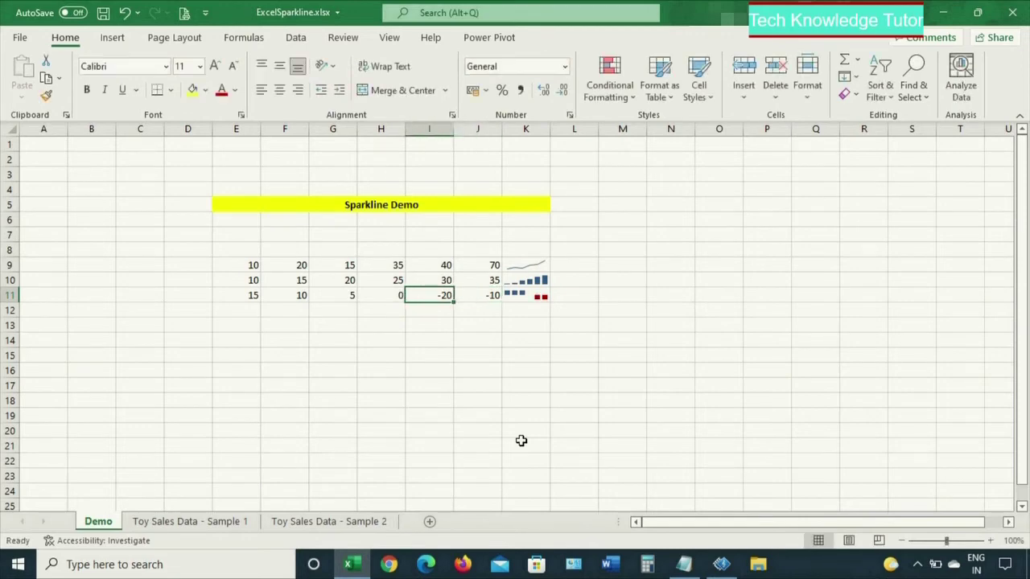
text(-5)
key(Tab)
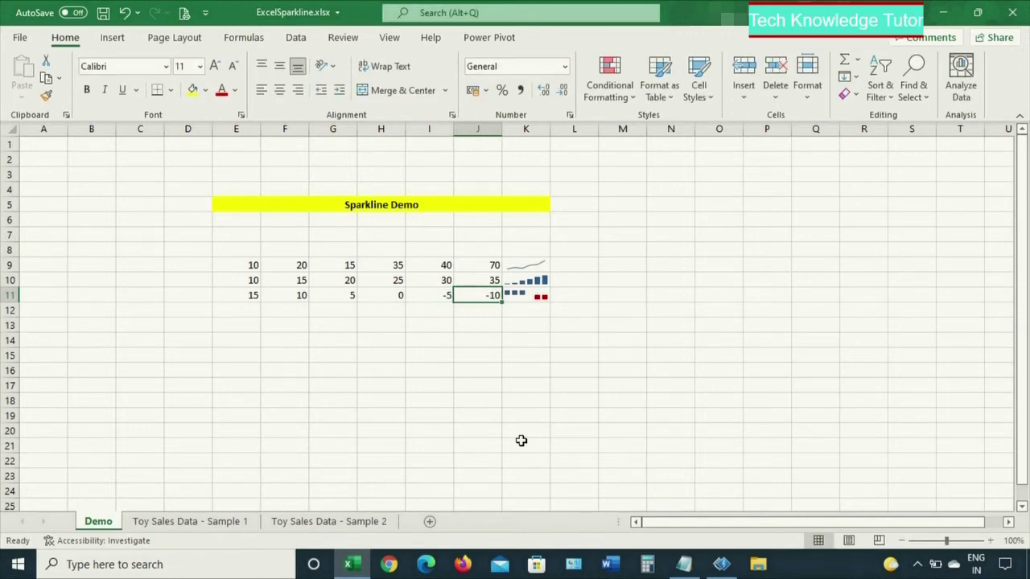
Change cell H10 to 18 and I10 to 25 to reshape the column sparkline.
key(Up)
key(Left)
key(Left)
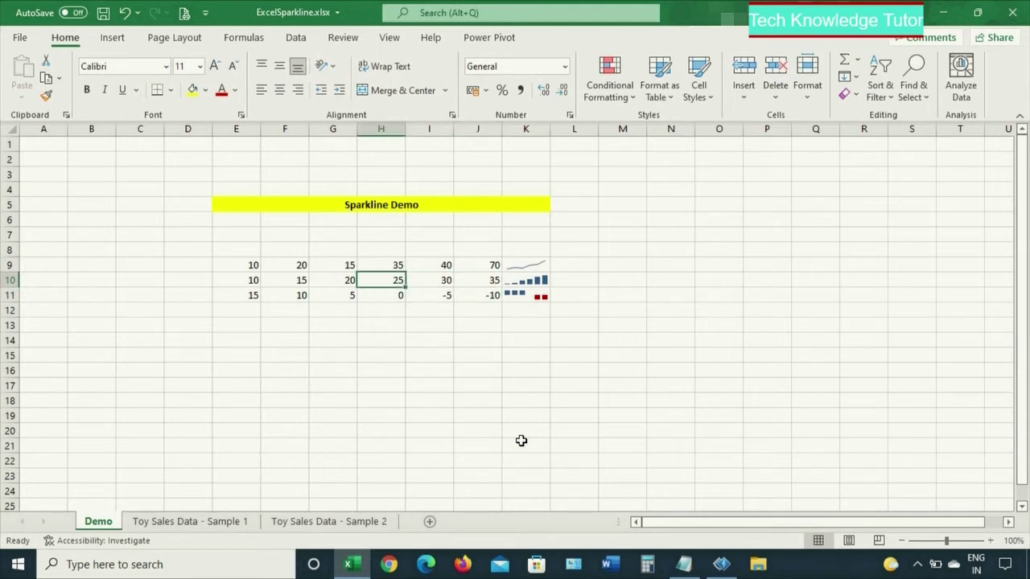
text(18)
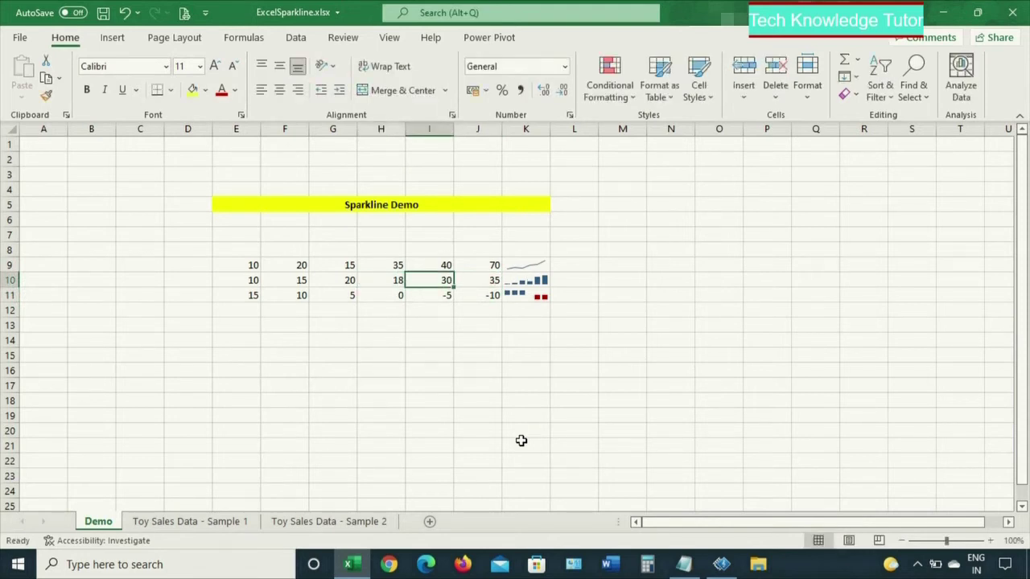
text(25)
key(Tab)
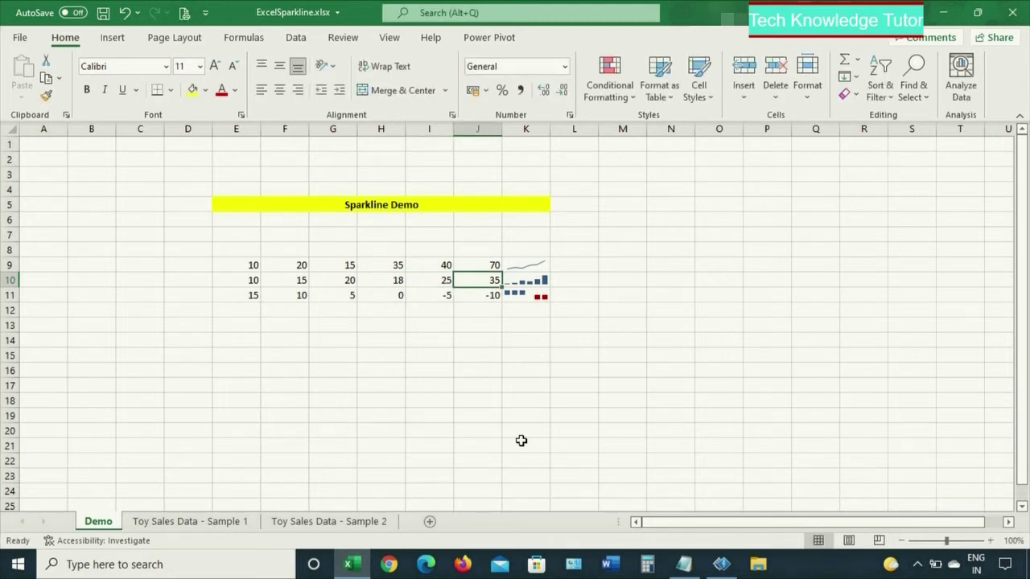
Show the high and low points on the sparklines in K9:K11 and color the high point markers green.
key(Up)
drag(527, 265, 527, 295)
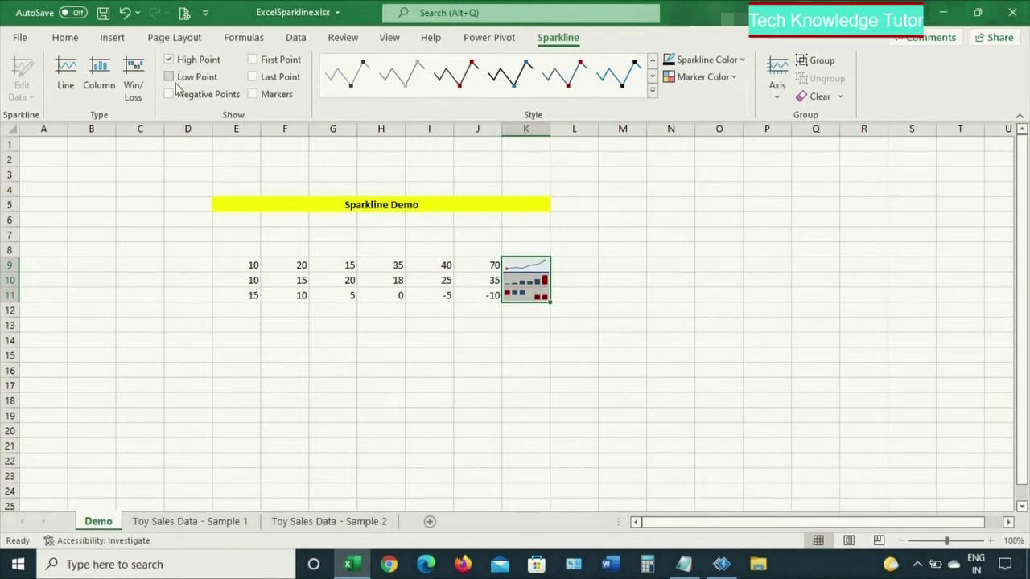
click(733, 74)
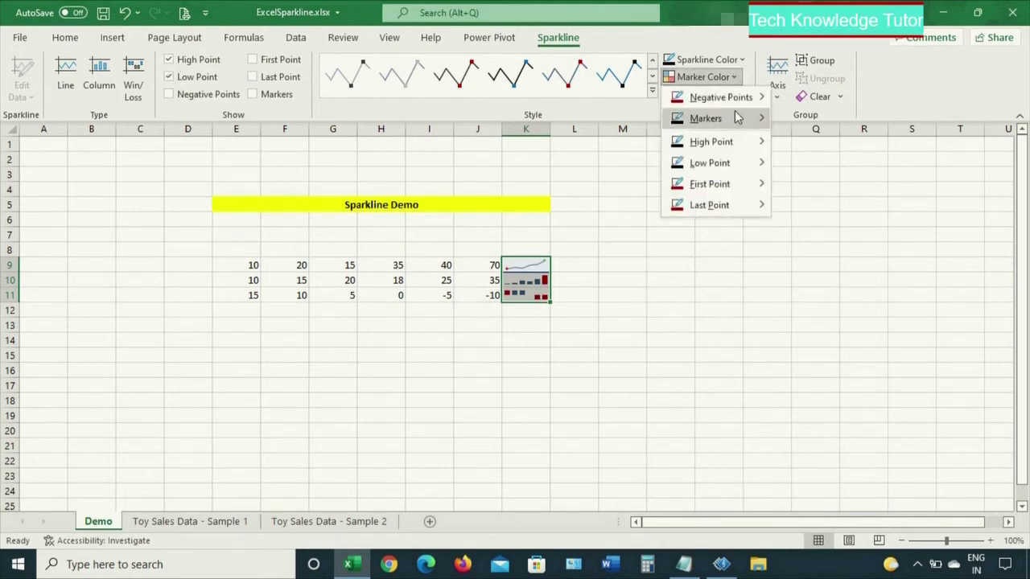
mouse_move(755, 145)
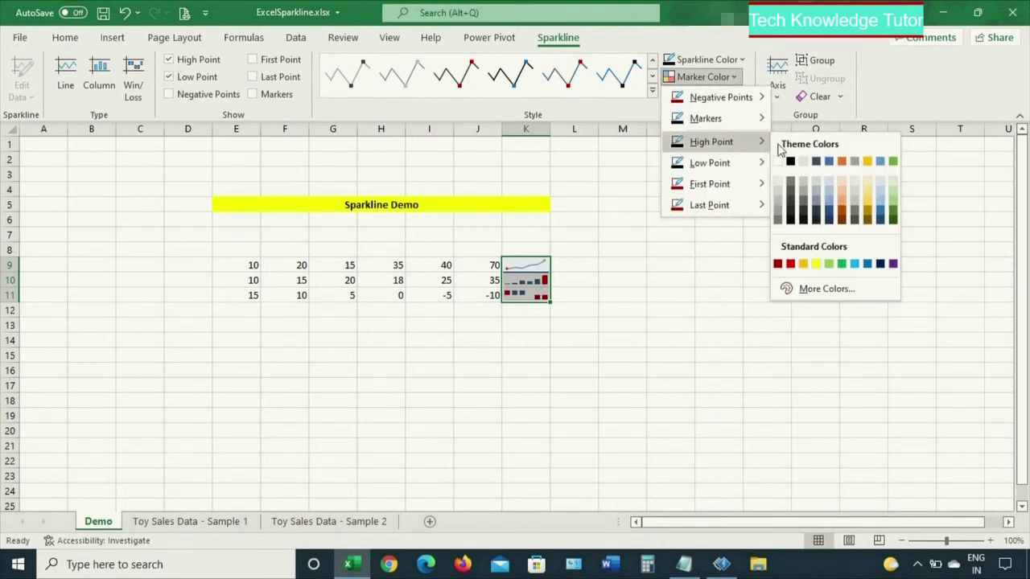
click(895, 162)
Set the low point marker color of the sparklines in K9:K11 to red.
click(728, 77)
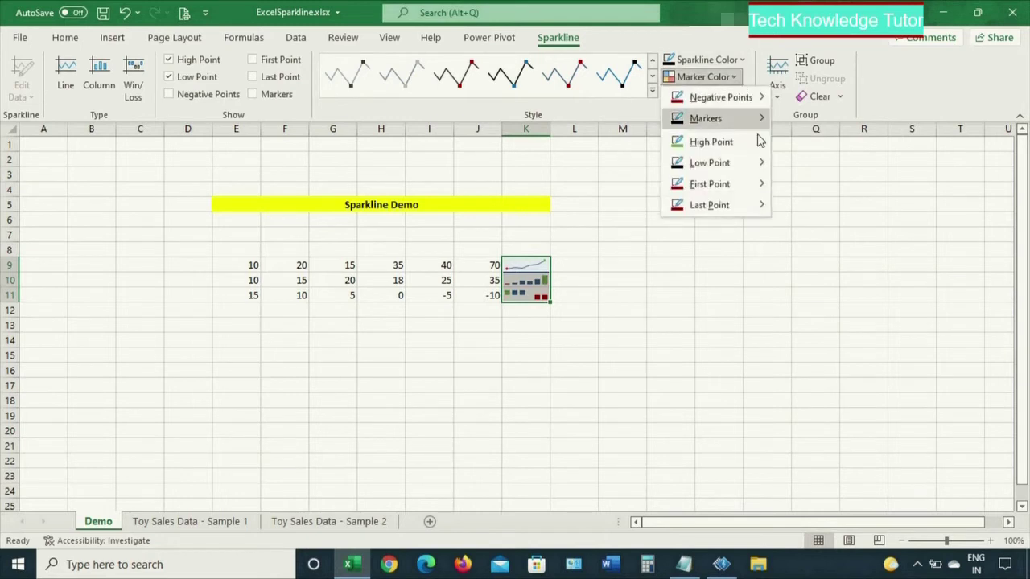
mouse_move(762, 165)
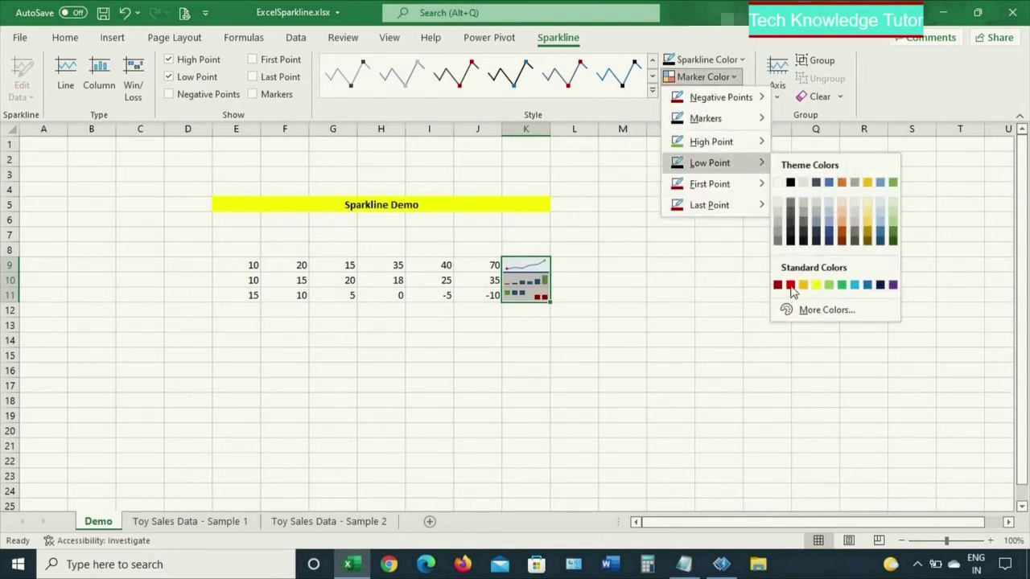
click(790, 285)
click(719, 324)
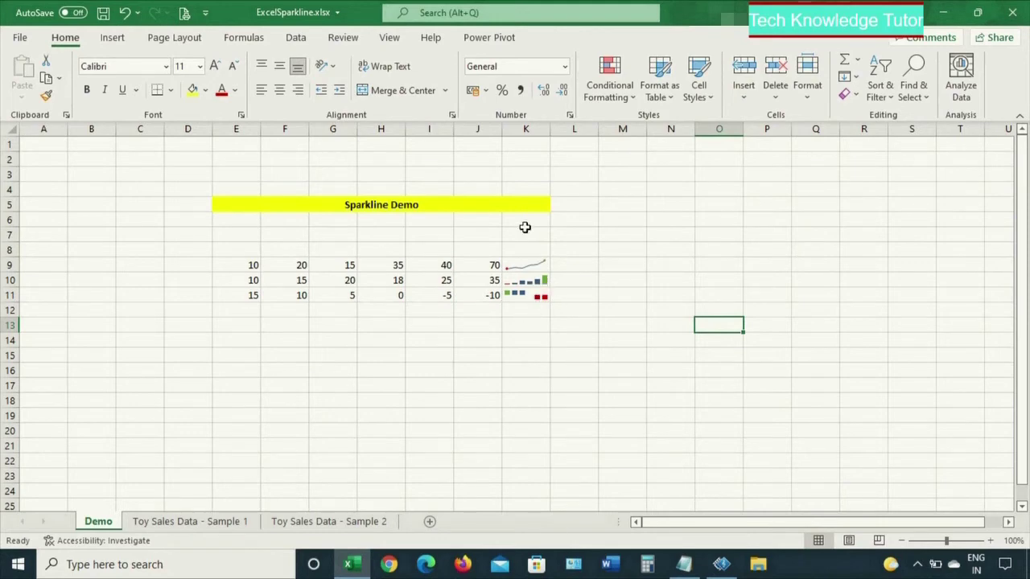
Turn on Show Axis for the sparklines in K9:K11.
click(526, 266)
shift+click(536, 303)
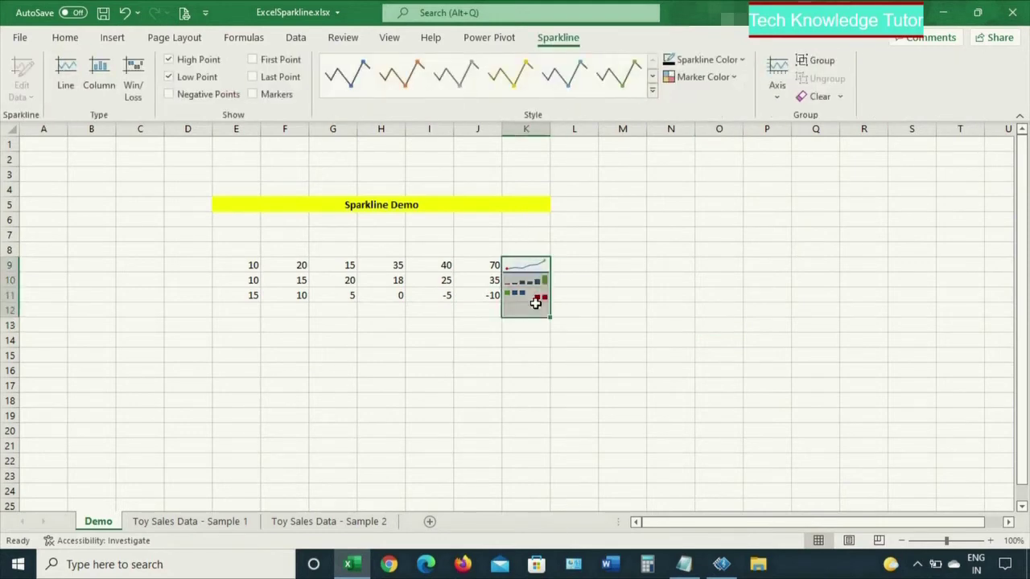
click(775, 95)
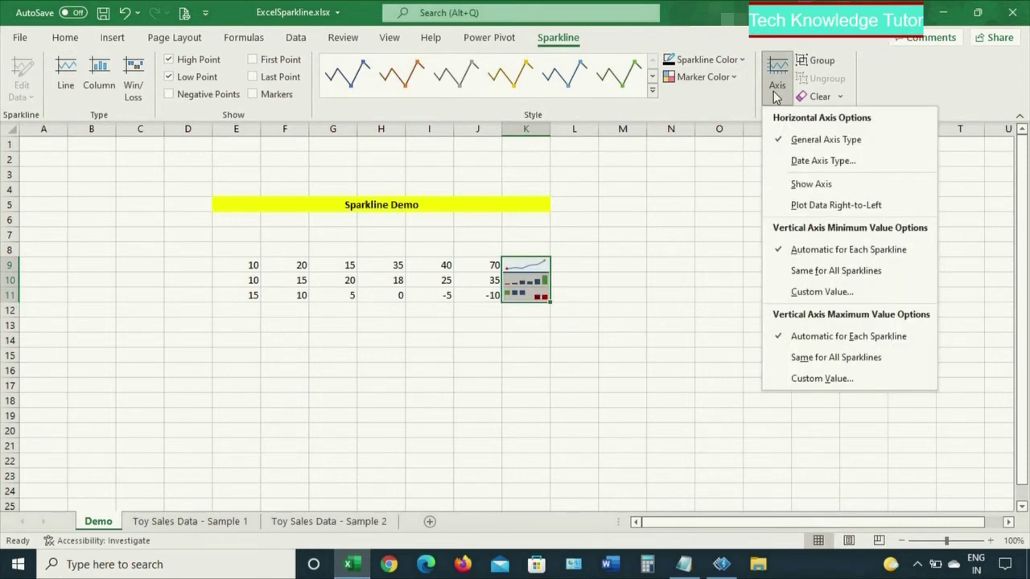
click(811, 185)
click(603, 359)
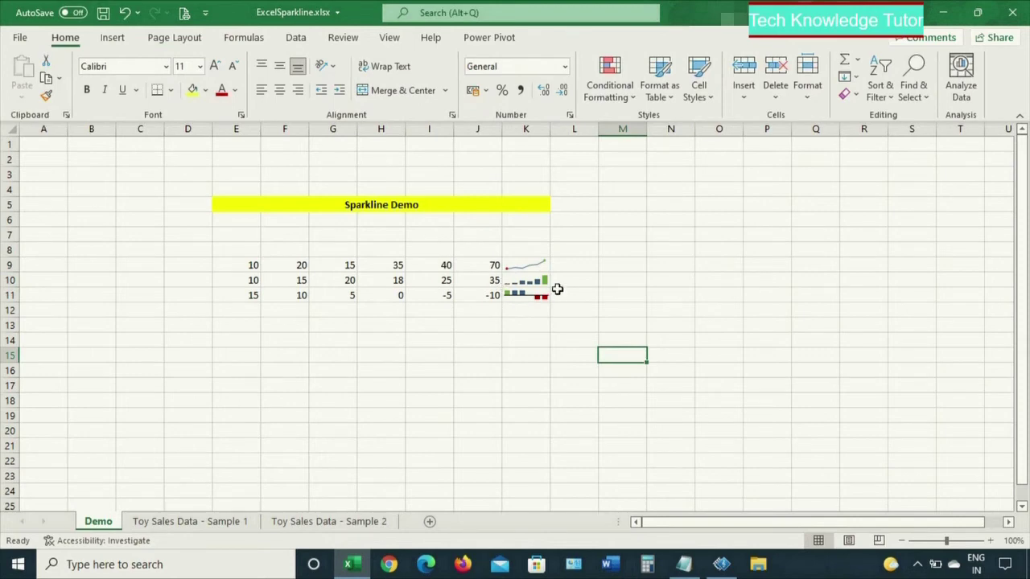
Convert all the sparklines in K9:K11 to the Line type.
click(111, 39)
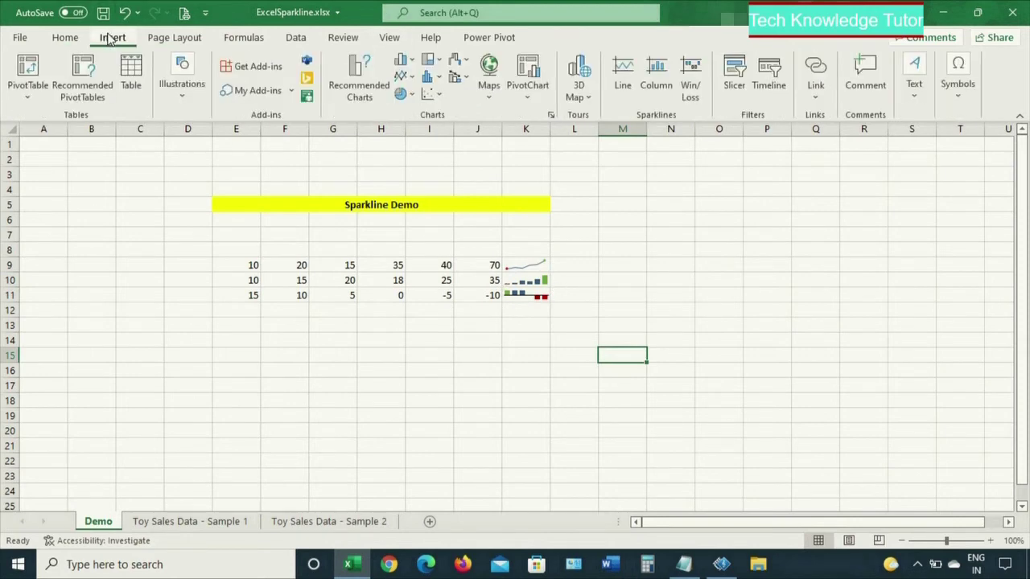
click(540, 270)
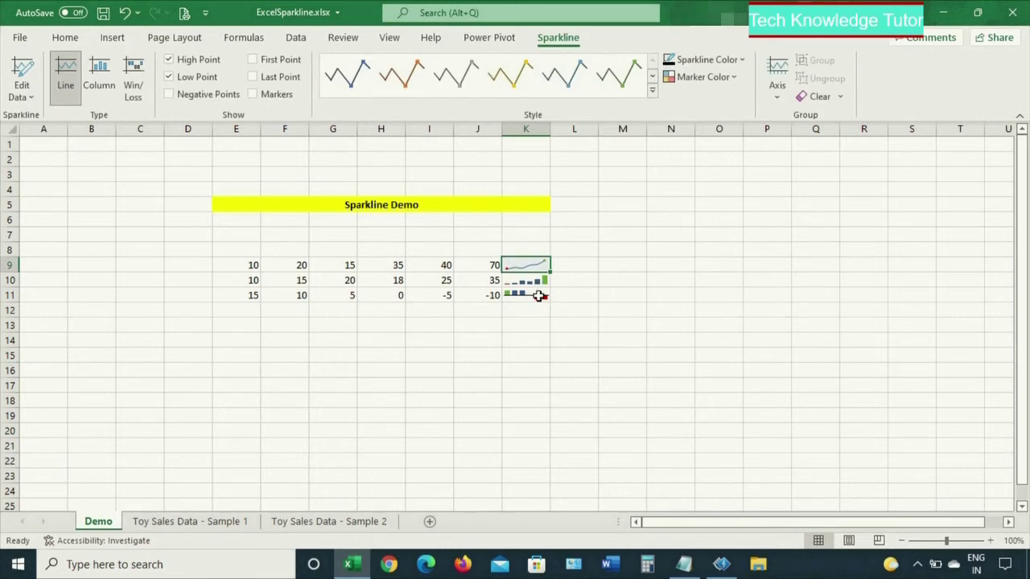
shift+click(537, 295)
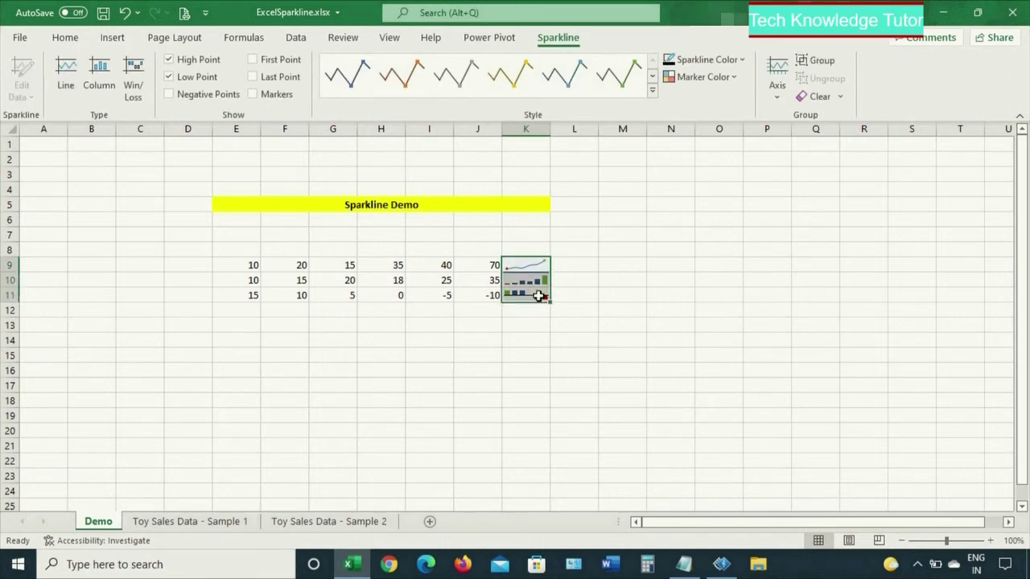
click(73, 101)
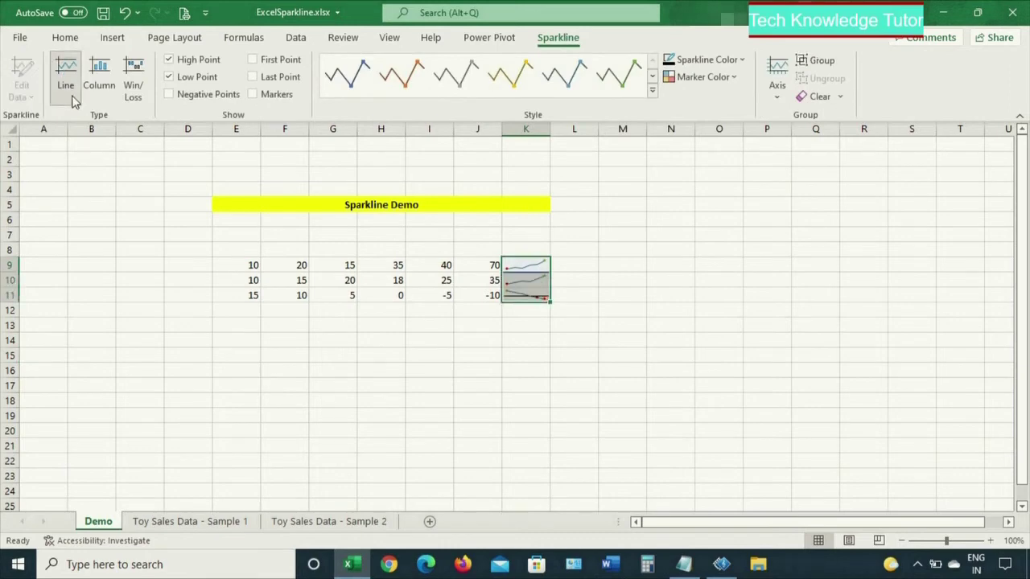
click(536, 338)
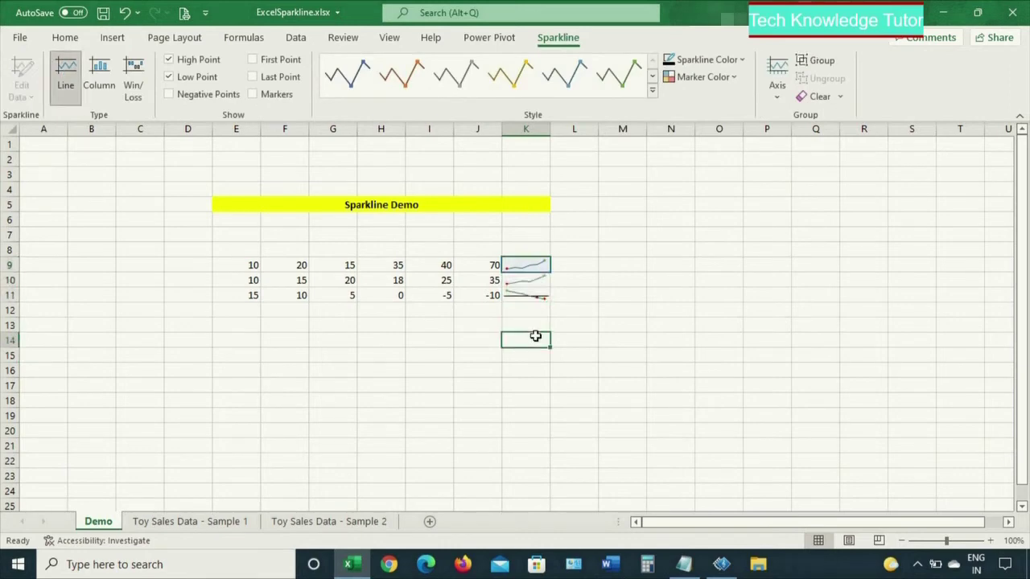
Convert the three sparklines in K9:K11 to the Column type.
click(537, 264)
shift+click(538, 292)
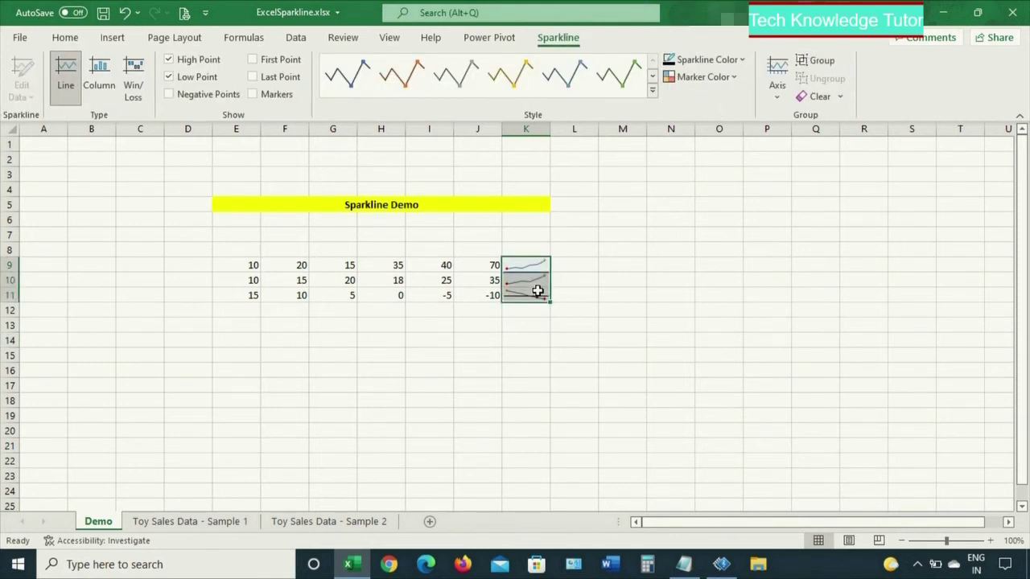
click(100, 72)
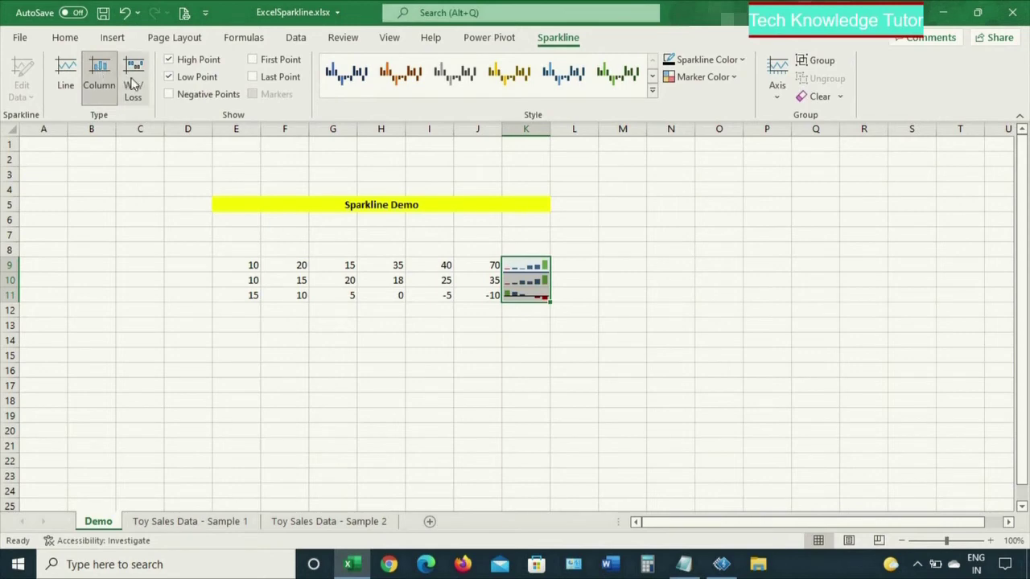
click(579, 267)
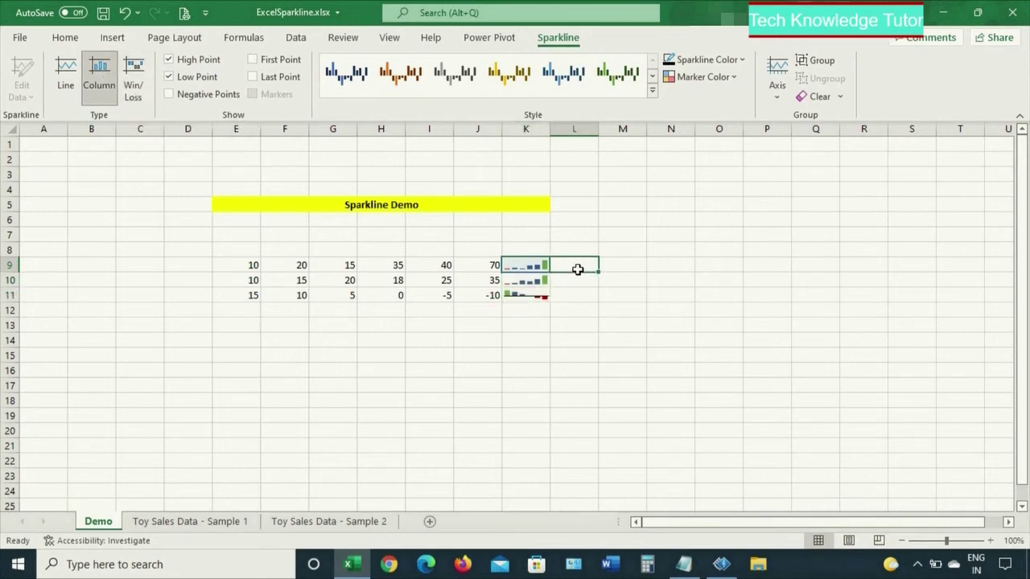
Convert the sparklines in K9:K11 to the Win/Loss type.
click(528, 267)
shift+click(534, 298)
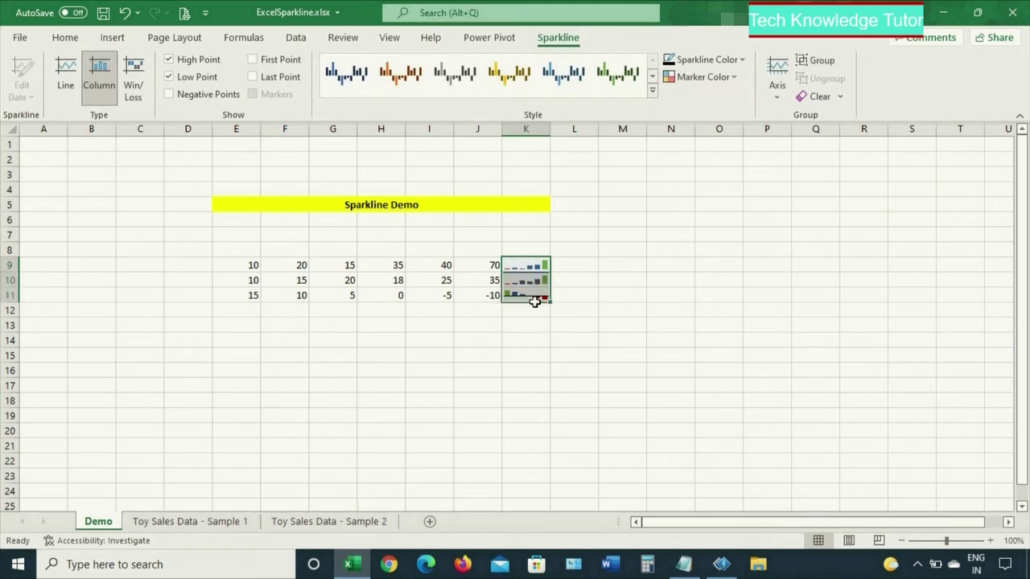
click(129, 88)
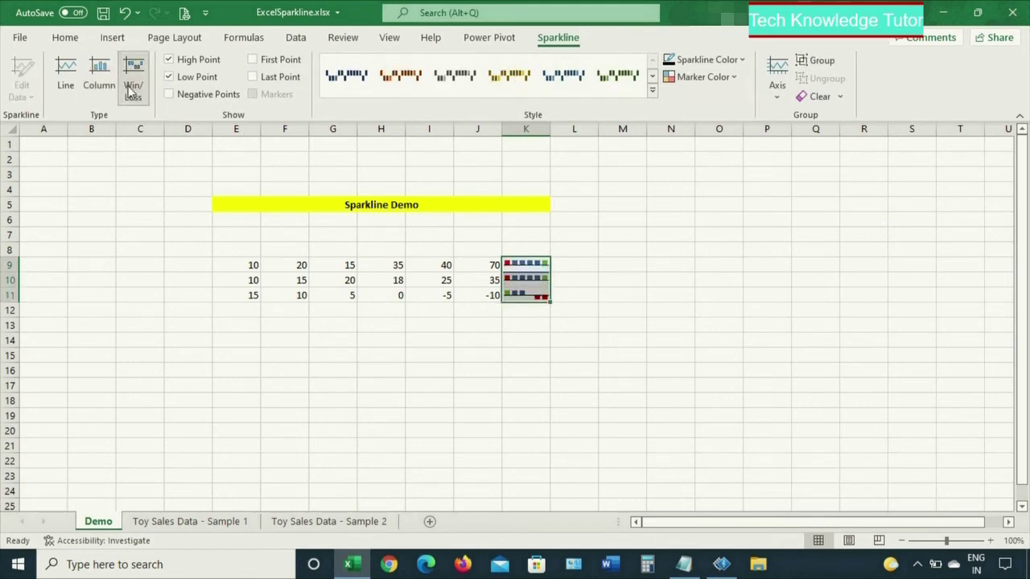
click(599, 338)
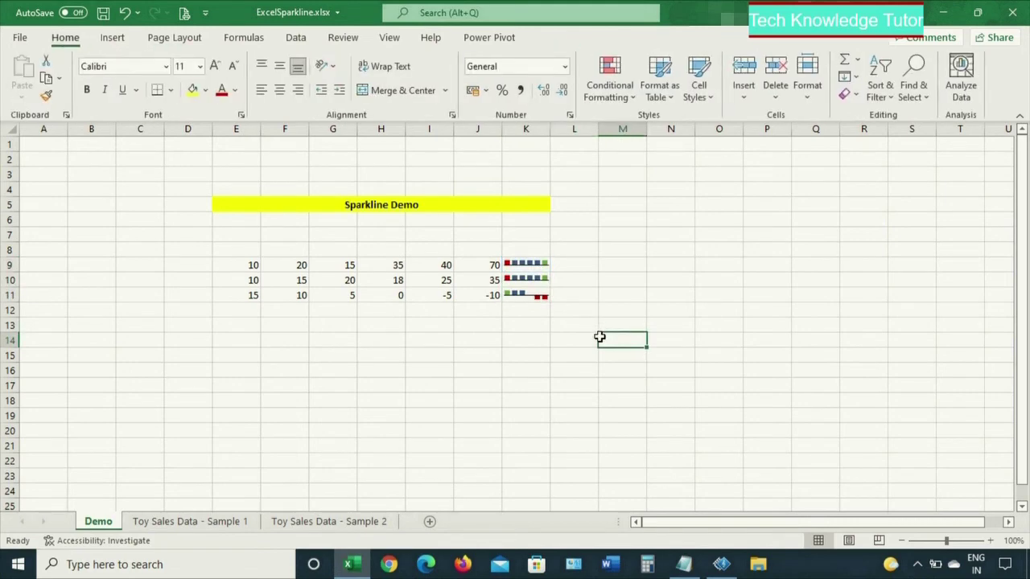
click(562, 278)
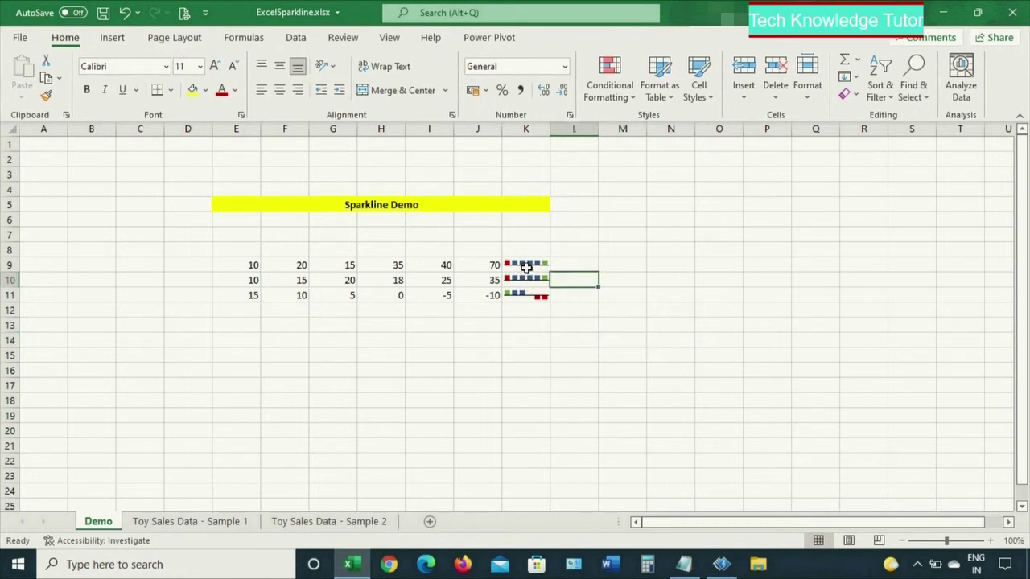
Change the sparkline in K9 back to Line and the one in K10 back to Column.
click(526, 268)
click(68, 76)
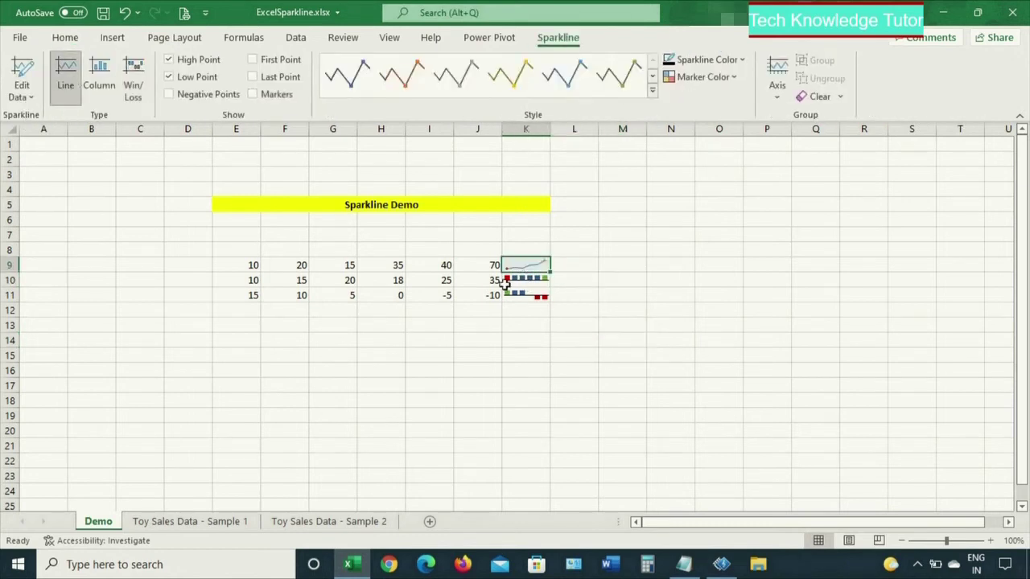
click(531, 280)
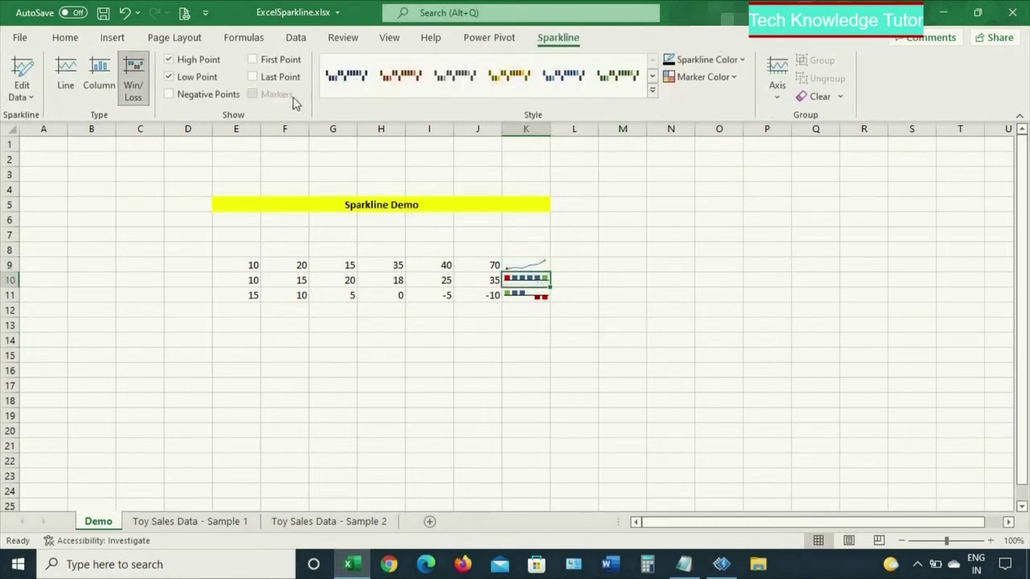
click(99, 76)
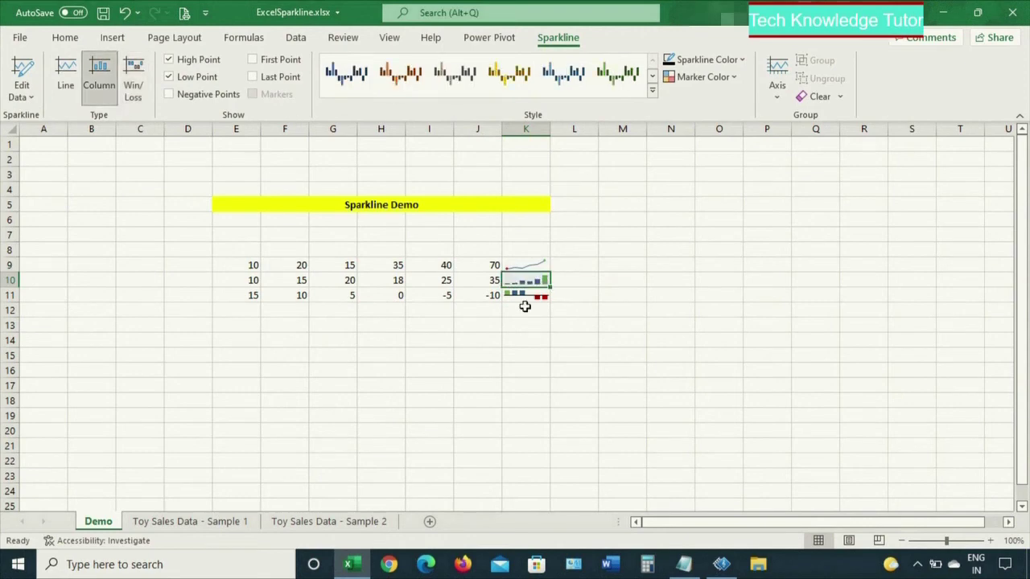
click(525, 307)
click(524, 297)
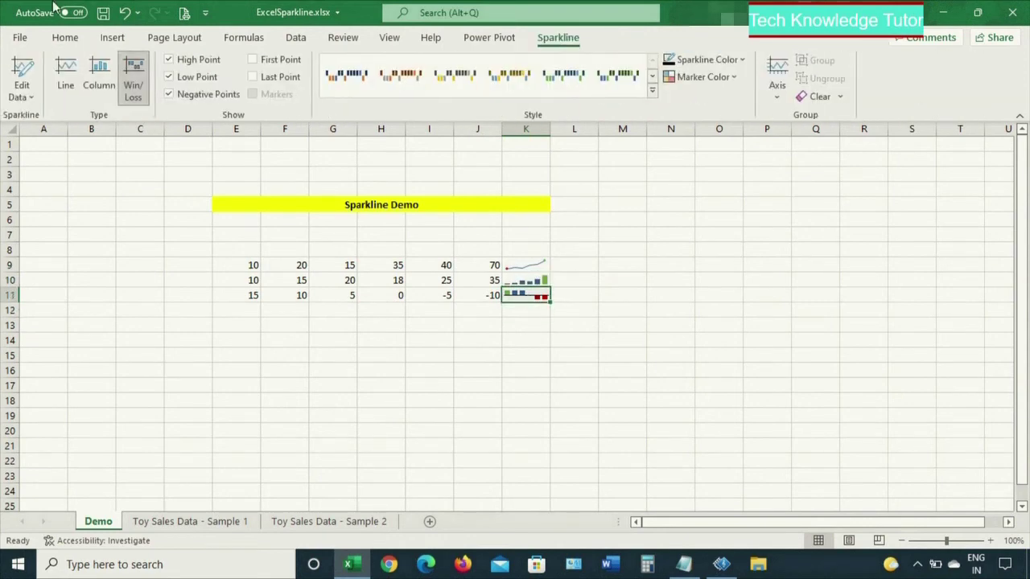
Apply the line style with yellow markers to the sparkline in K9.
click(544, 264)
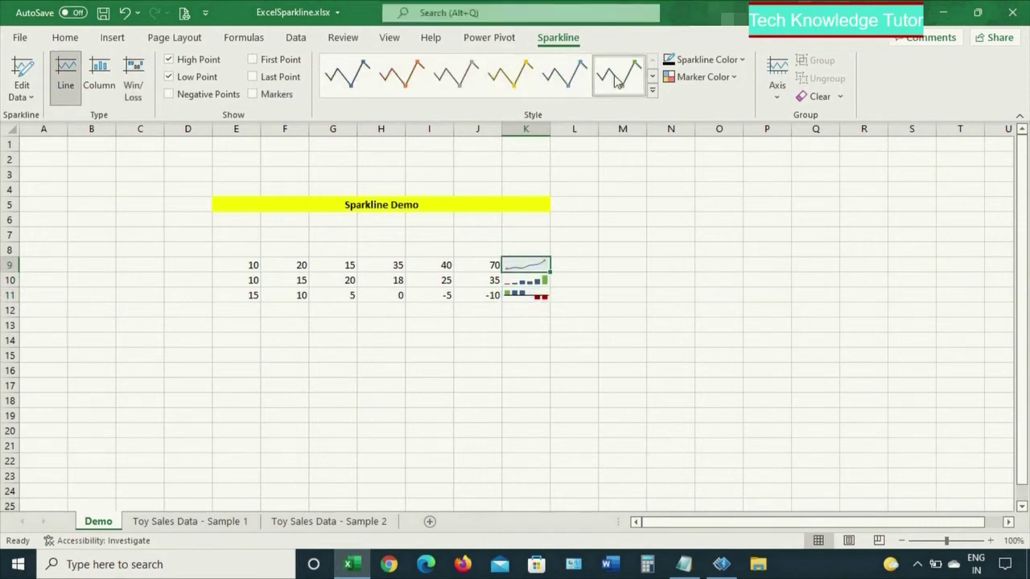
click(499, 87)
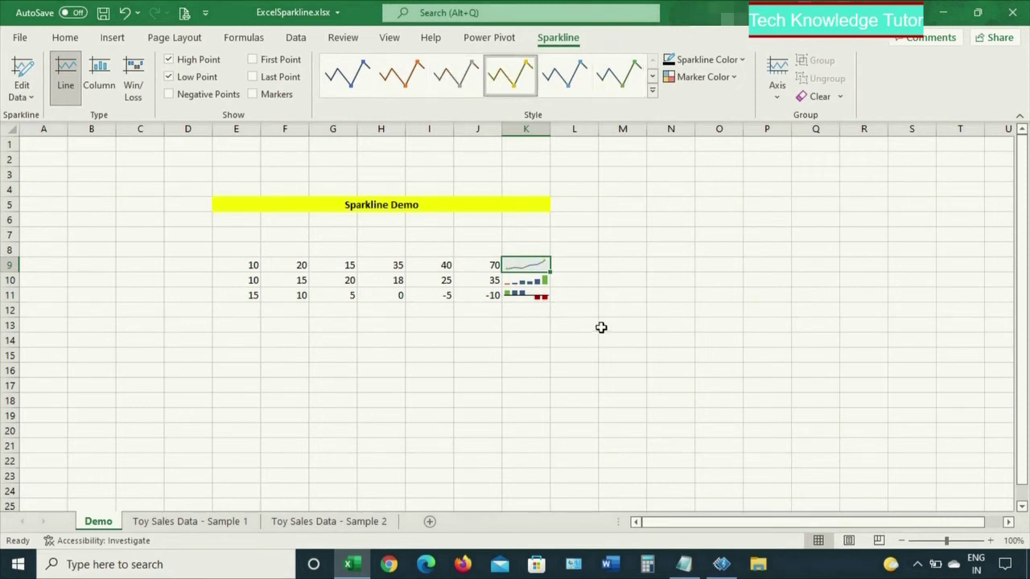
Clear the selected sparkline groups from cells K9:K11.
shift+click(540, 299)
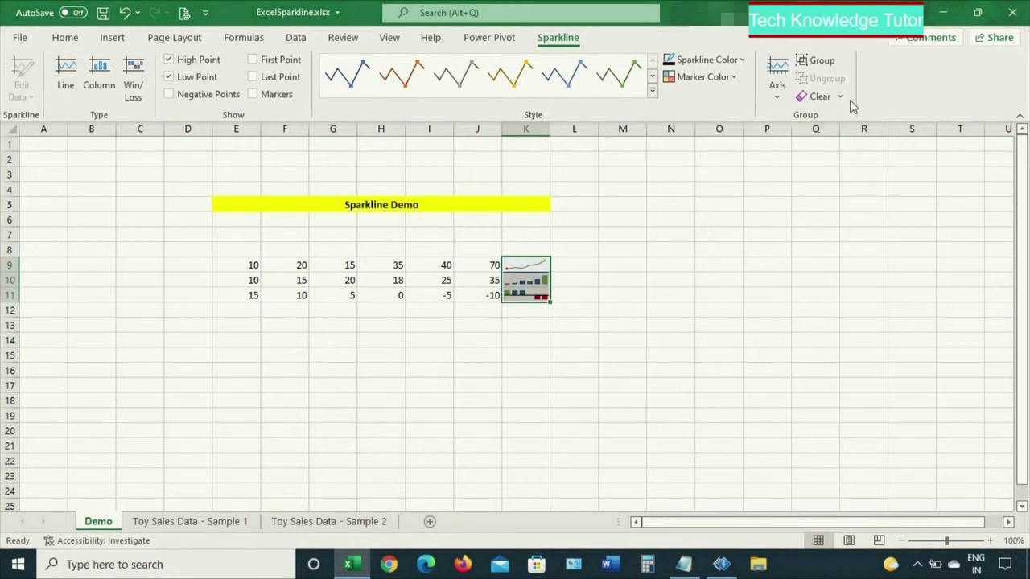
click(842, 97)
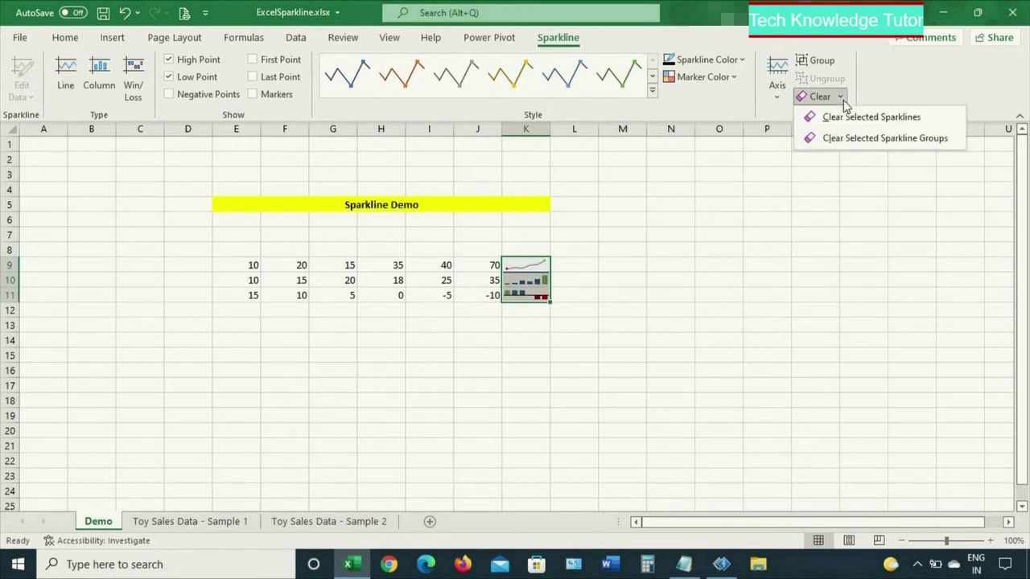
click(860, 140)
click(670, 294)
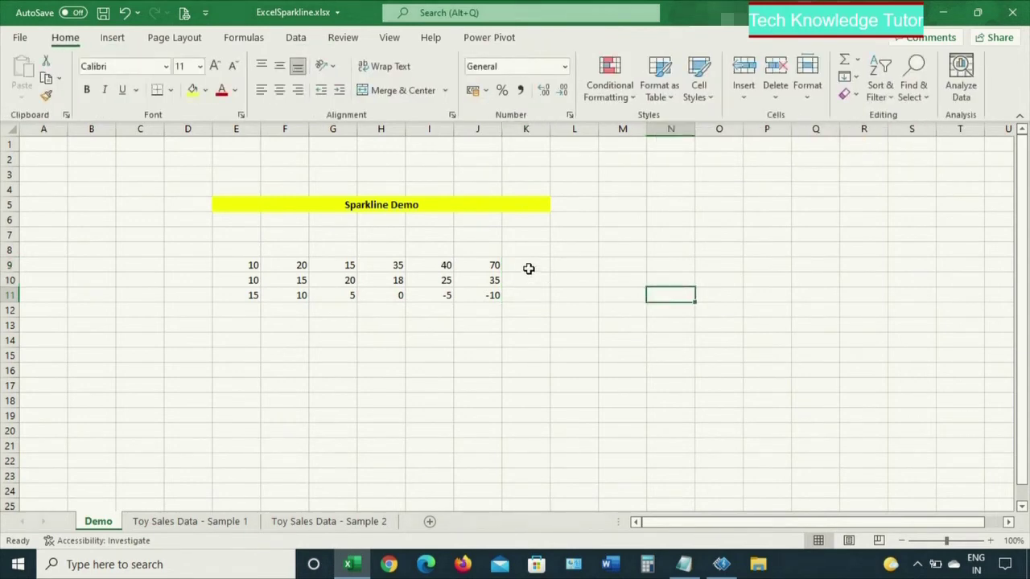
Enter the heading Sparkline in cell K8 above the sparkline column and make it bold.
click(249, 253)
shift+click(485, 250)
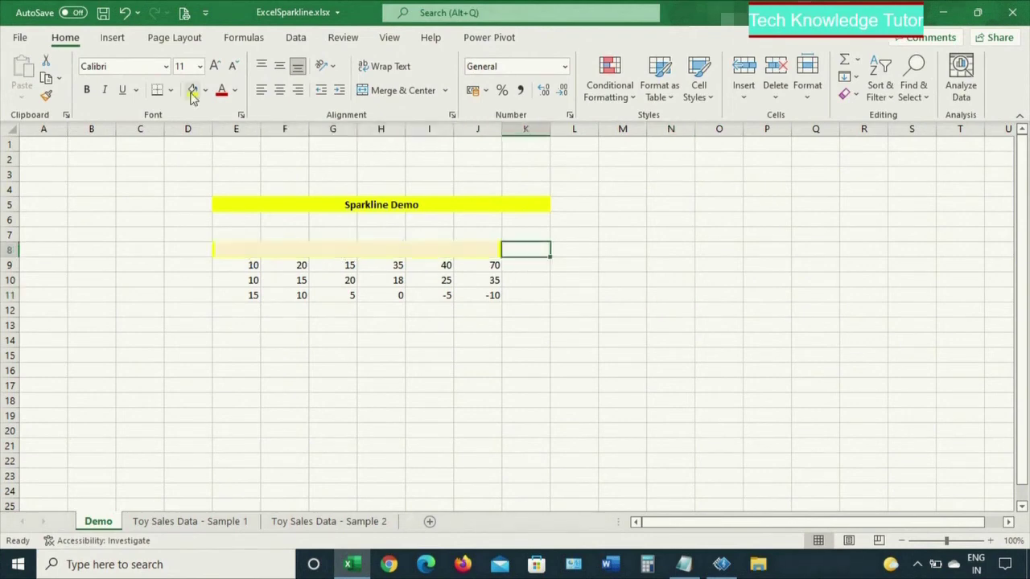
text(Sparkline)
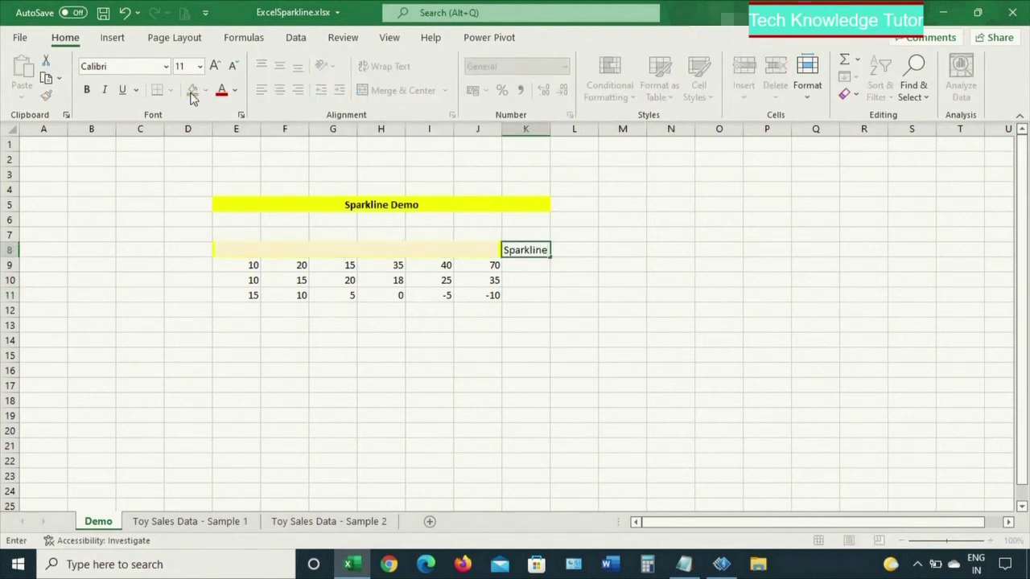
key(ctrl+Return)
key(ctrl+b)
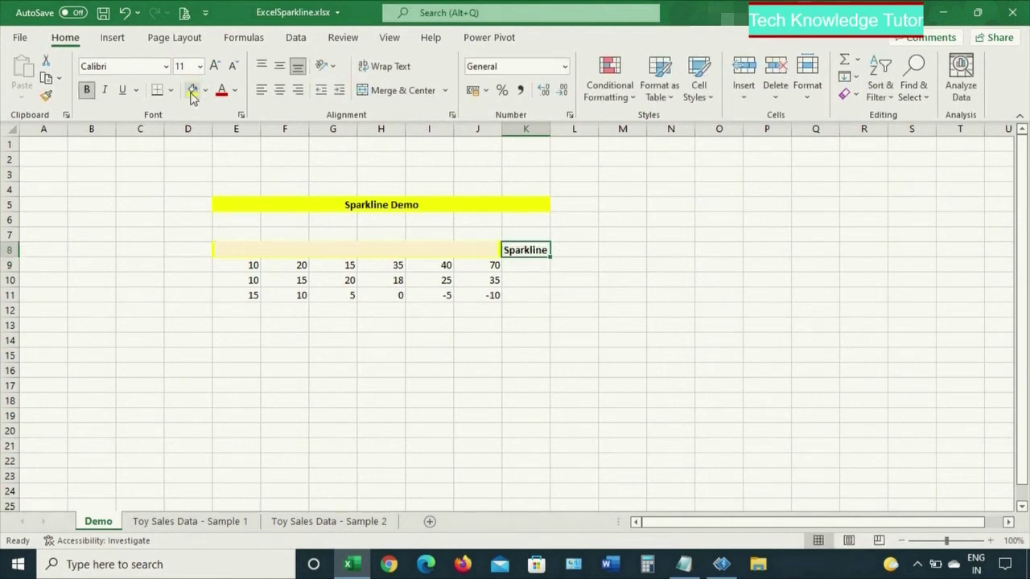
Insert line sparklines in K9:K11 for all three data rows at once, using the data range E9:J11.
key(Left)
key(Left)
key(Down)
key(Right)
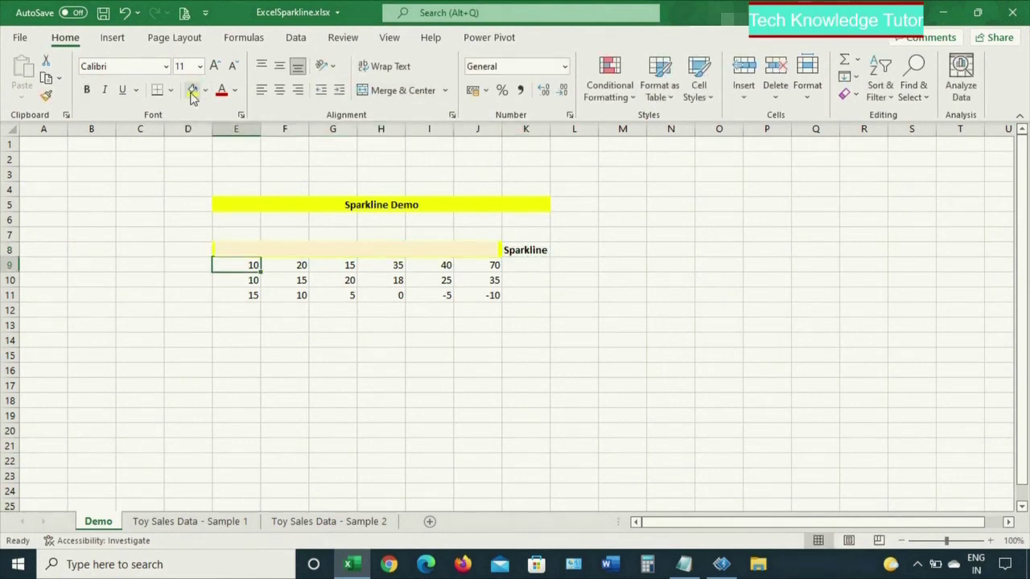
key(Right)
key(Right)
key(Right)
key(Right)
key(Left)
key(Left)
key(Left)
key(Left)
key(shift+Down)
key(shift+Down)
key(shift+Right)
key(shift+Right)
key(shift+Right)
key(shift+Right)
key(shift+Right)
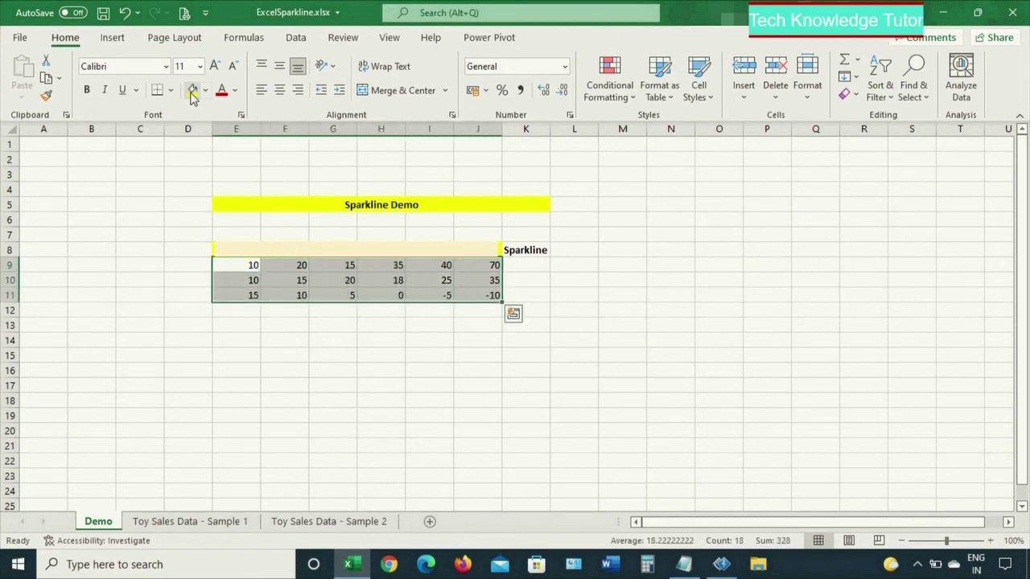
click(112, 38)
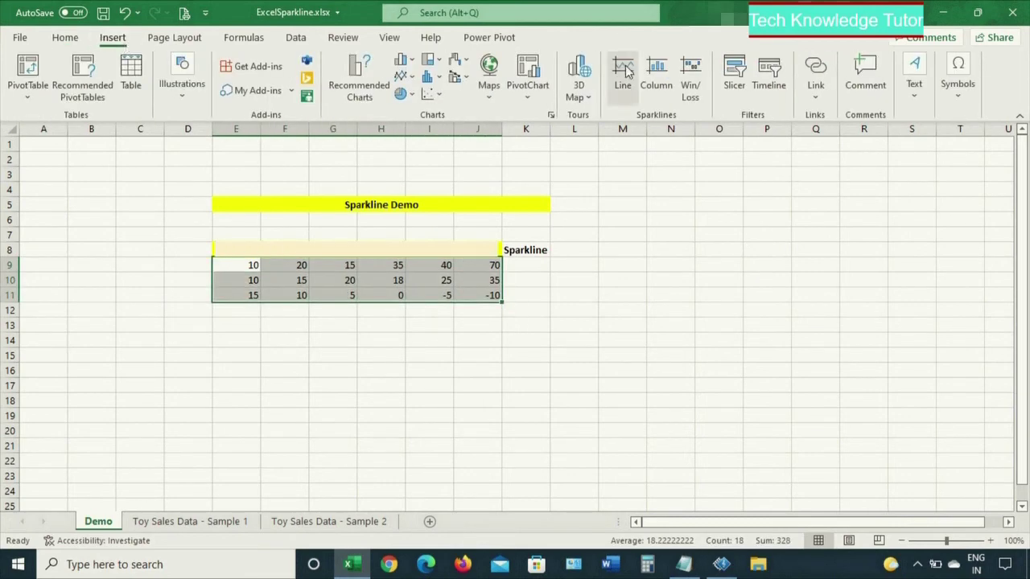
click(627, 71)
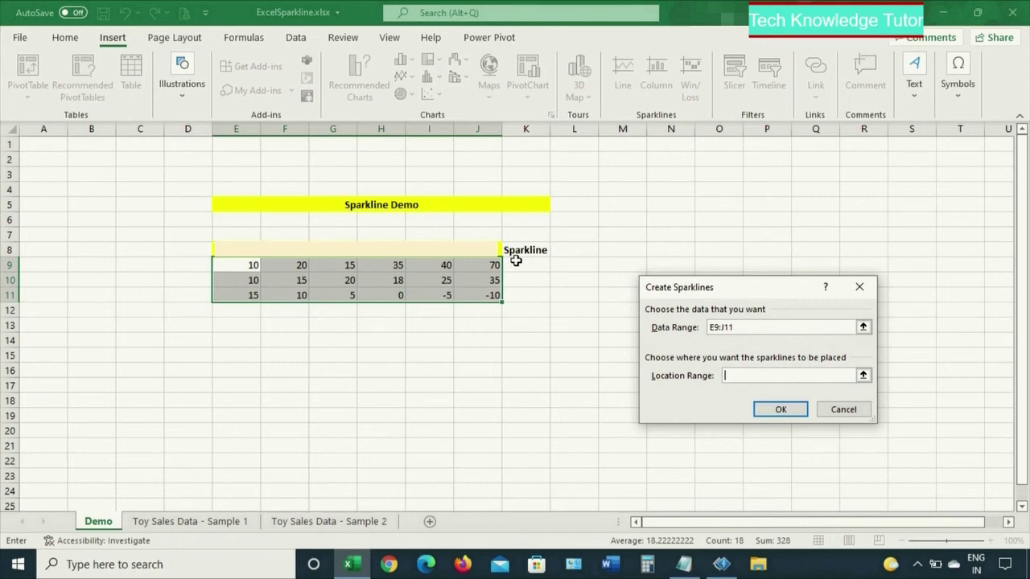
drag(516, 261, 523, 299)
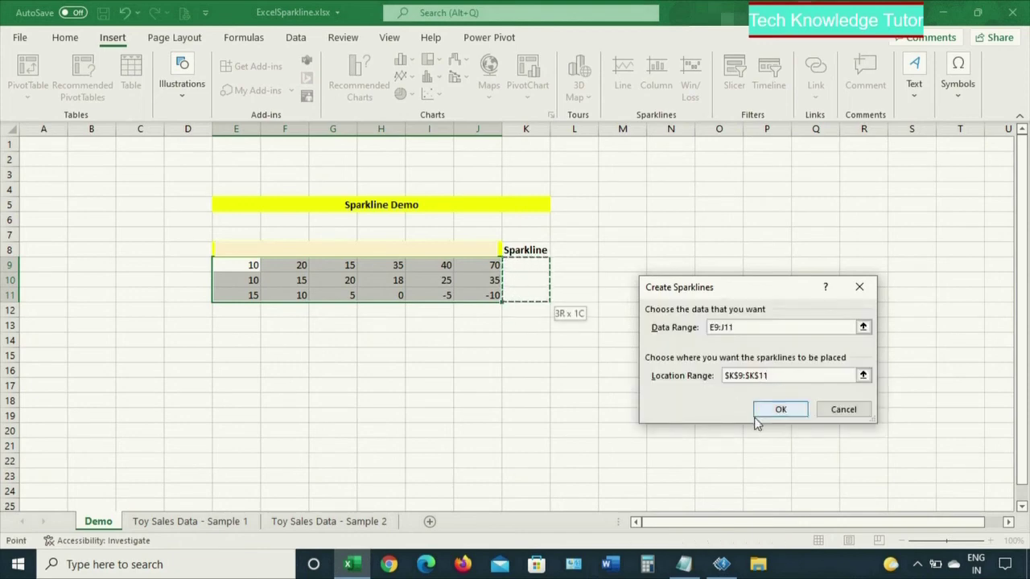
click(778, 411)
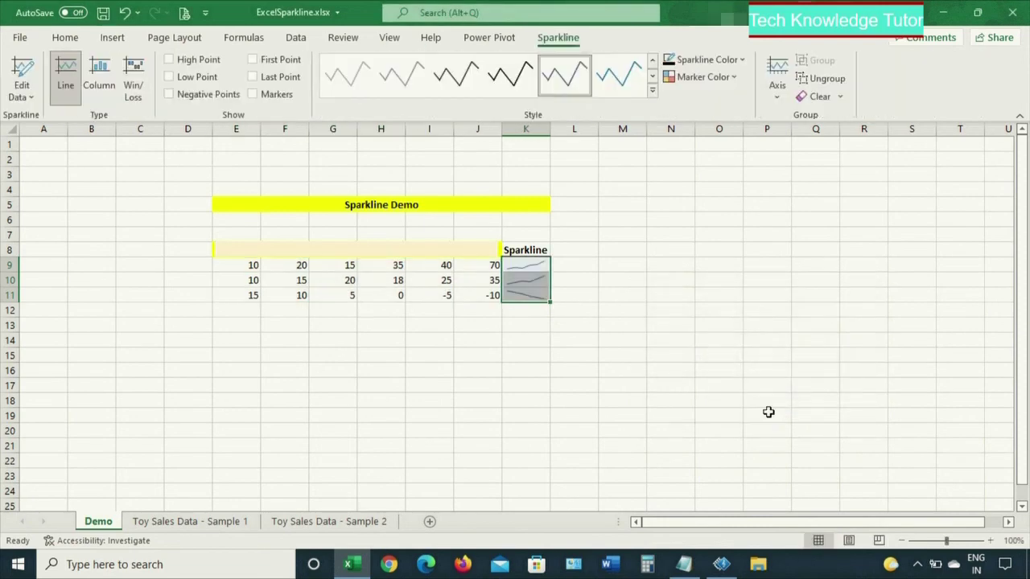
click(678, 416)
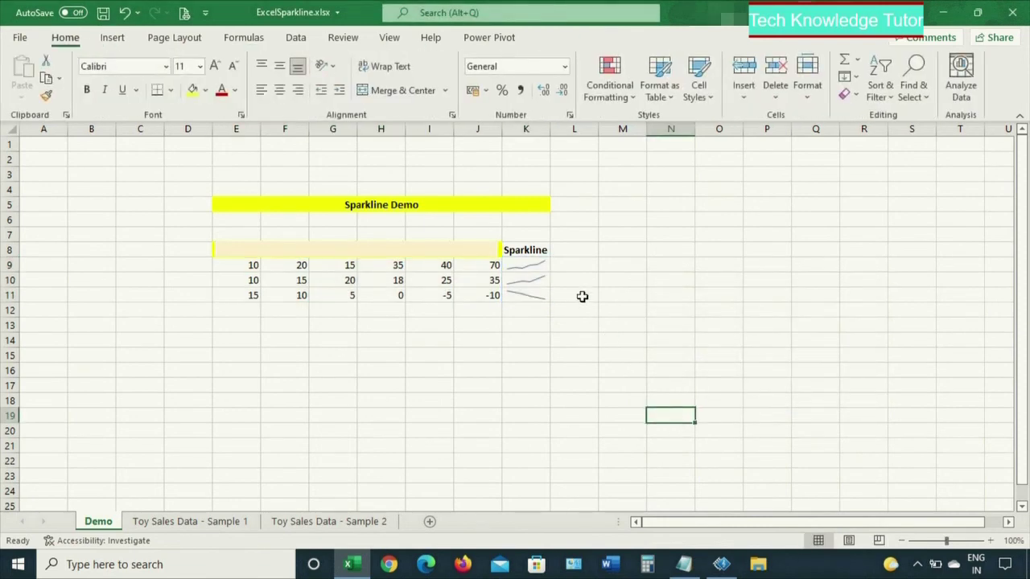
Open the Toy Sales Data - Sample 1 sheet and examine the Estimated and Actuals monthly figures with their matching sparkline columns.
click(233, 523)
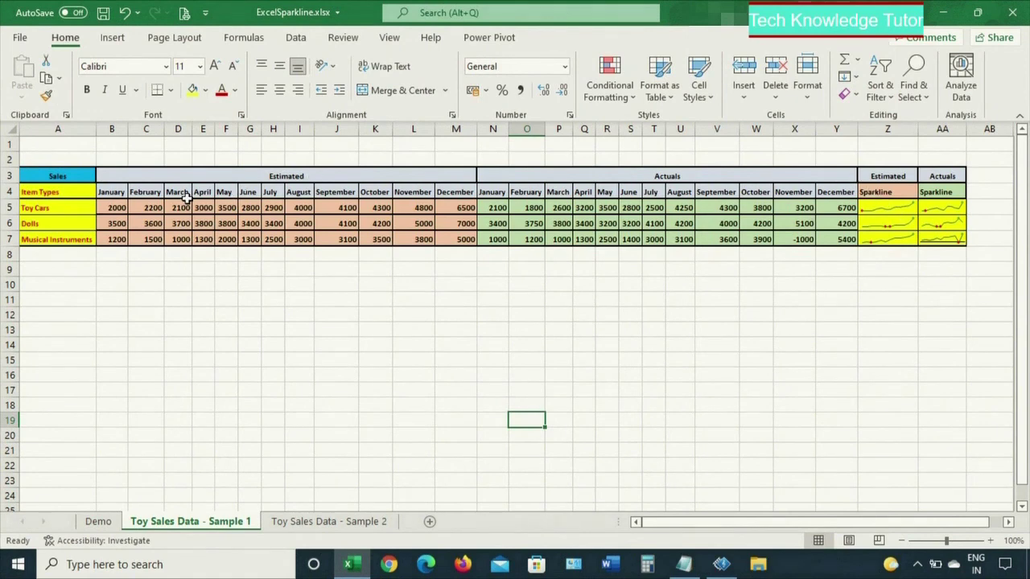
drag(116, 206, 465, 232)
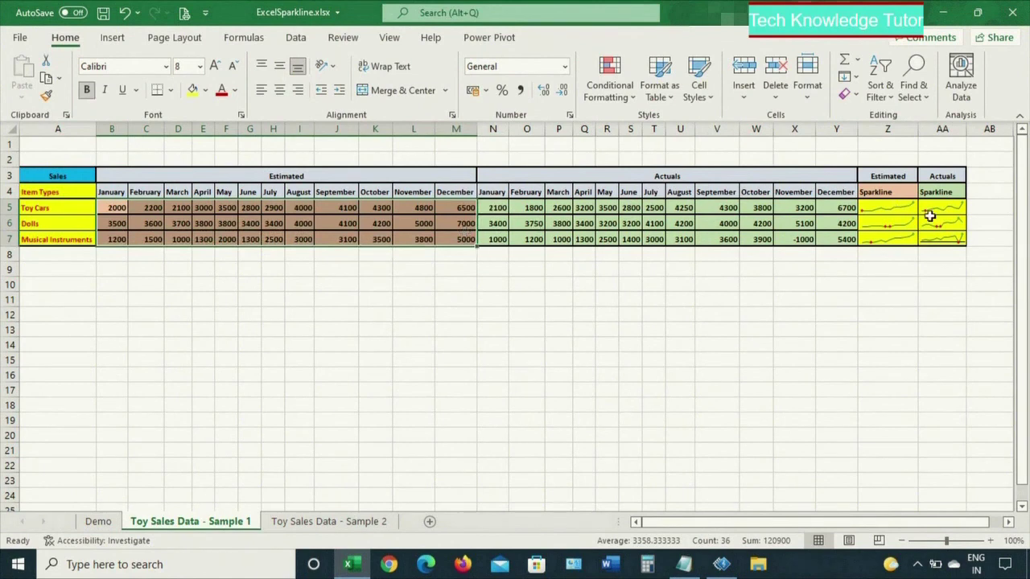
click(888, 208)
drag(889, 208, 894, 239)
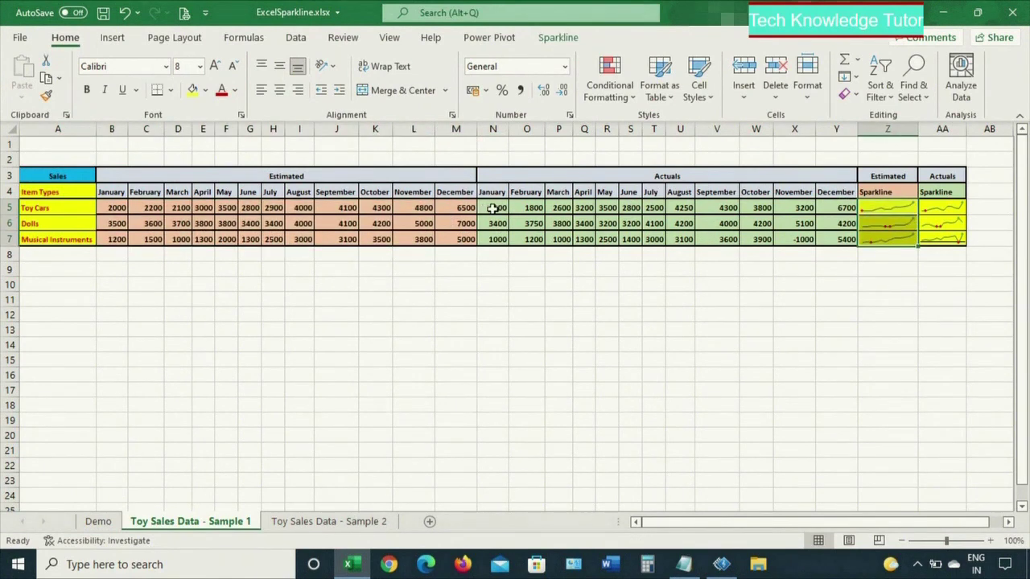
drag(494, 207, 782, 240)
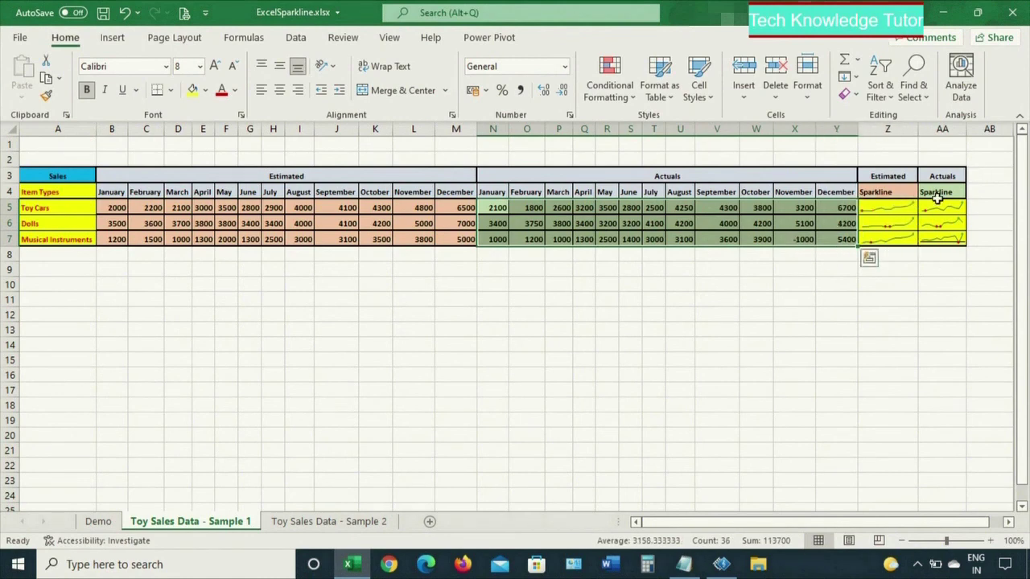
drag(939, 206, 945, 236)
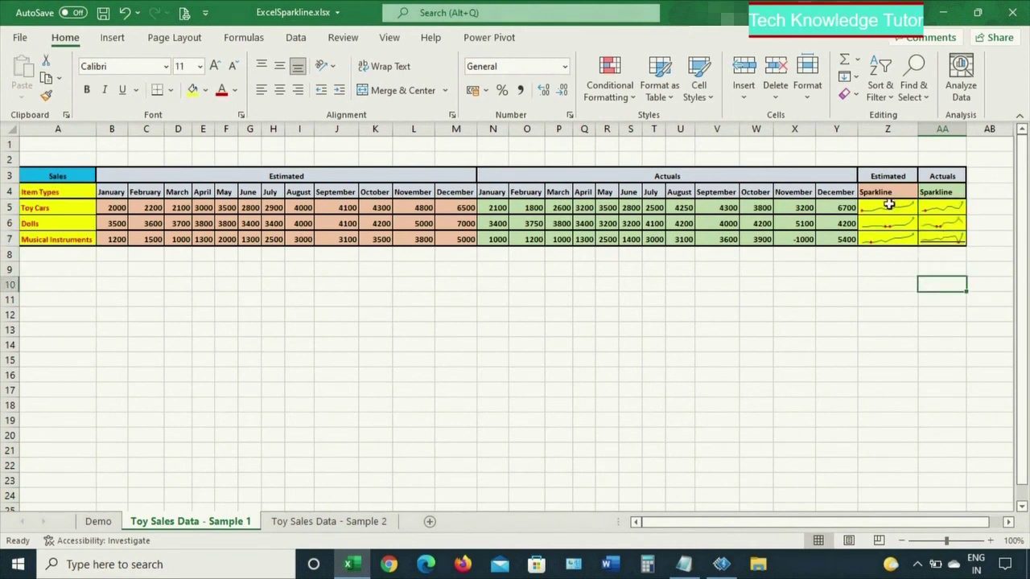
Convert the Estimated and Actuals sparklines in Z5:AA7 to the Column type.
drag(887, 203, 946, 238)
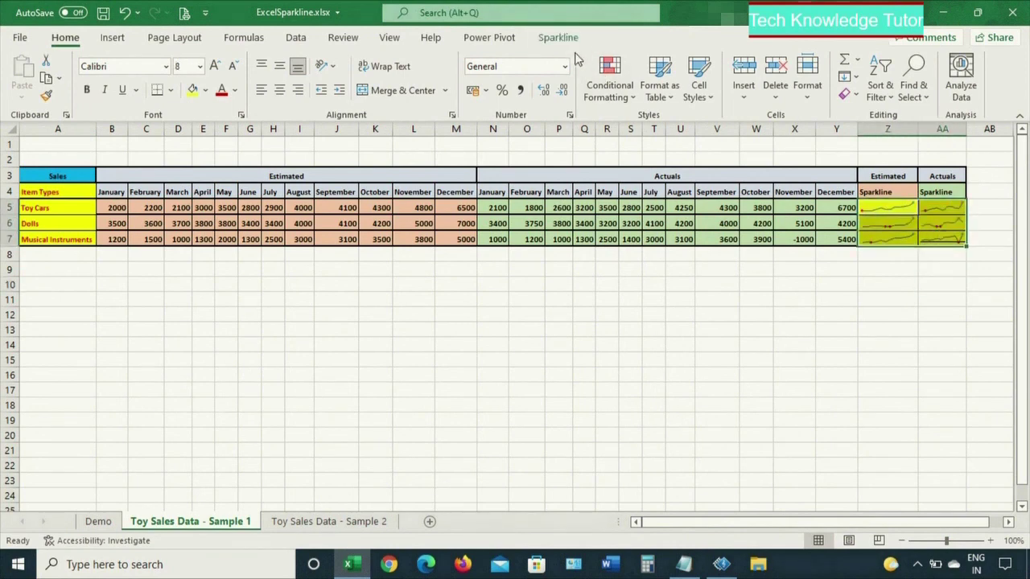
click(571, 44)
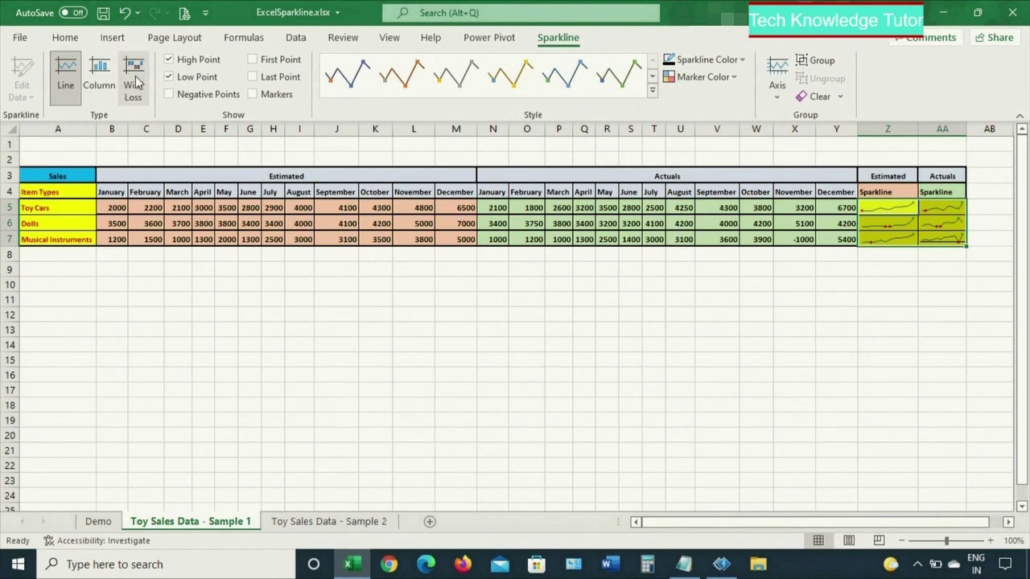
click(100, 77)
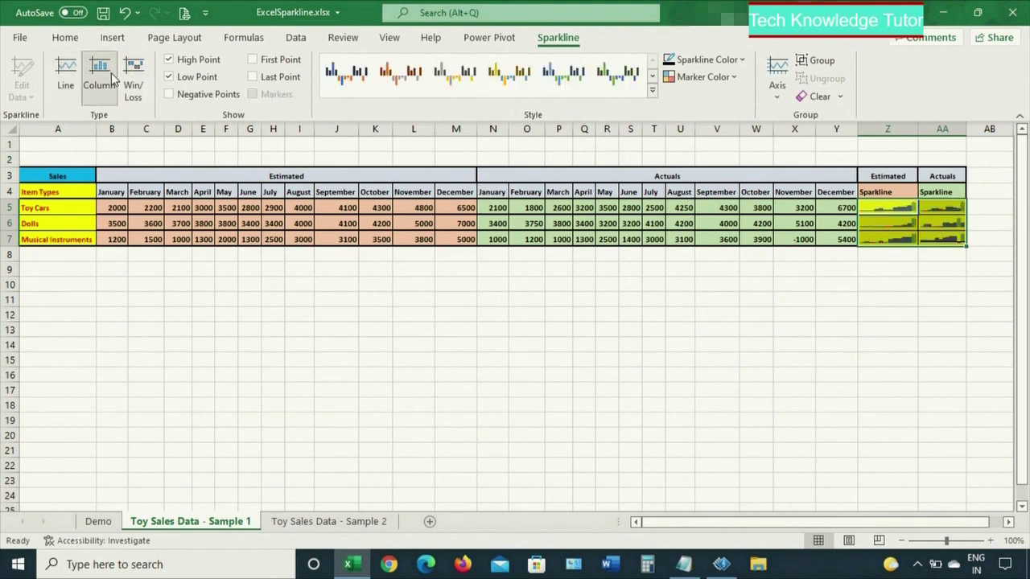
click(939, 271)
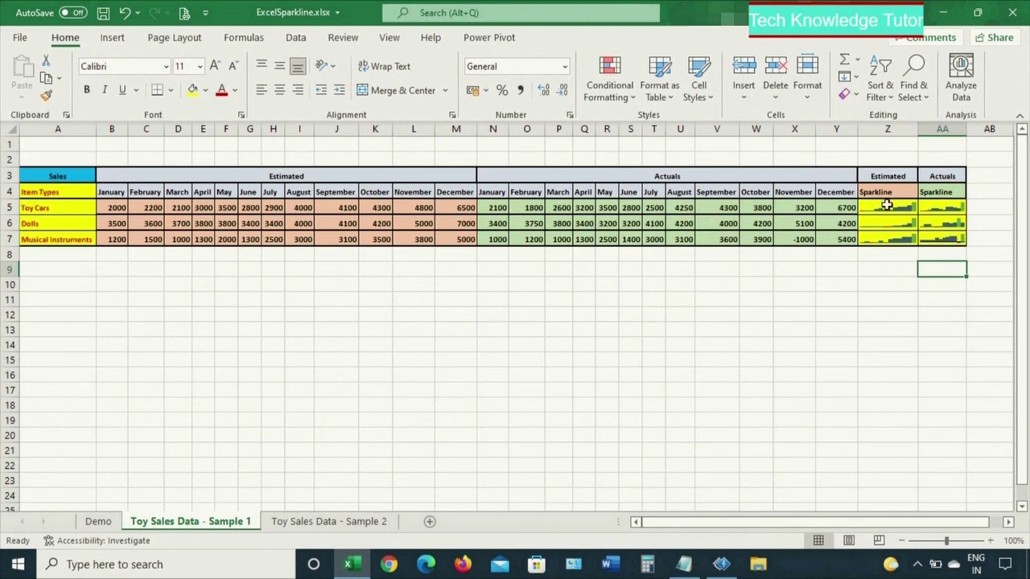
Convert the Estimated and Actuals sparklines in Z5:AA7 to the Win/Loss type.
click(886, 206)
drag(886, 206, 944, 237)
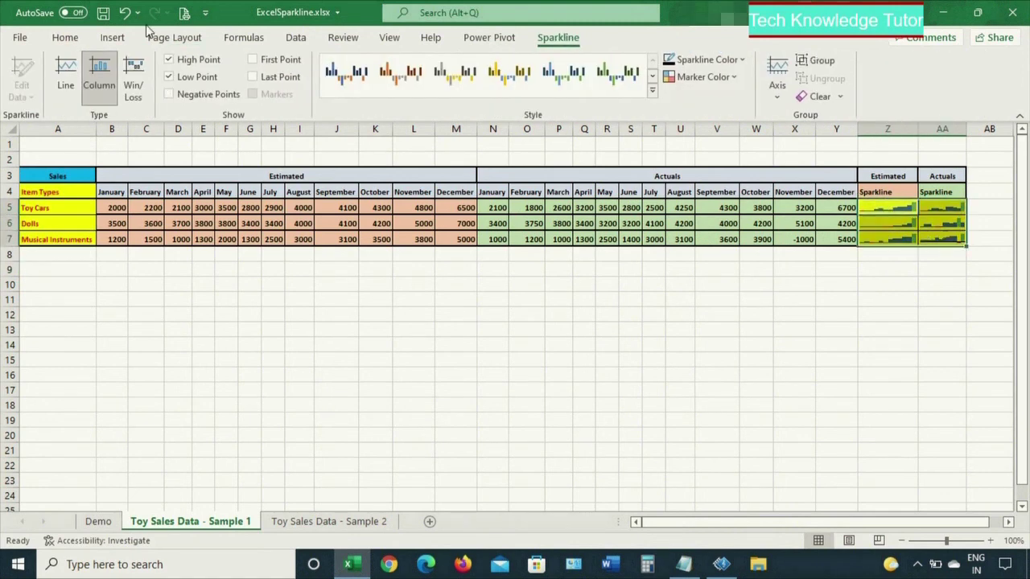
click(133, 71)
click(754, 287)
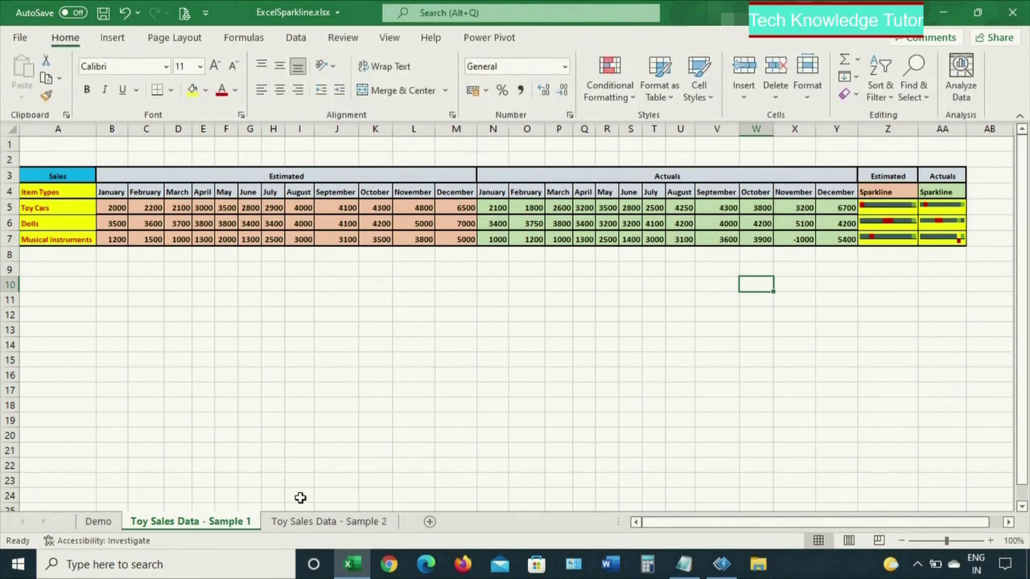
Open the Toy Sales Data - Sample 2 sheet and convert the sparkline group in F7:F24 to Column.
click(328, 521)
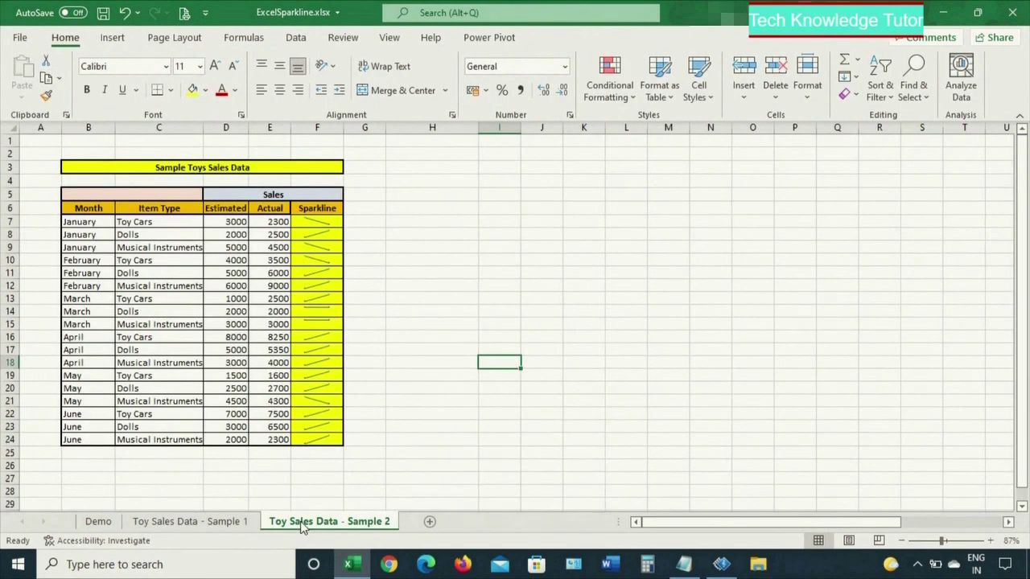
click(329, 224)
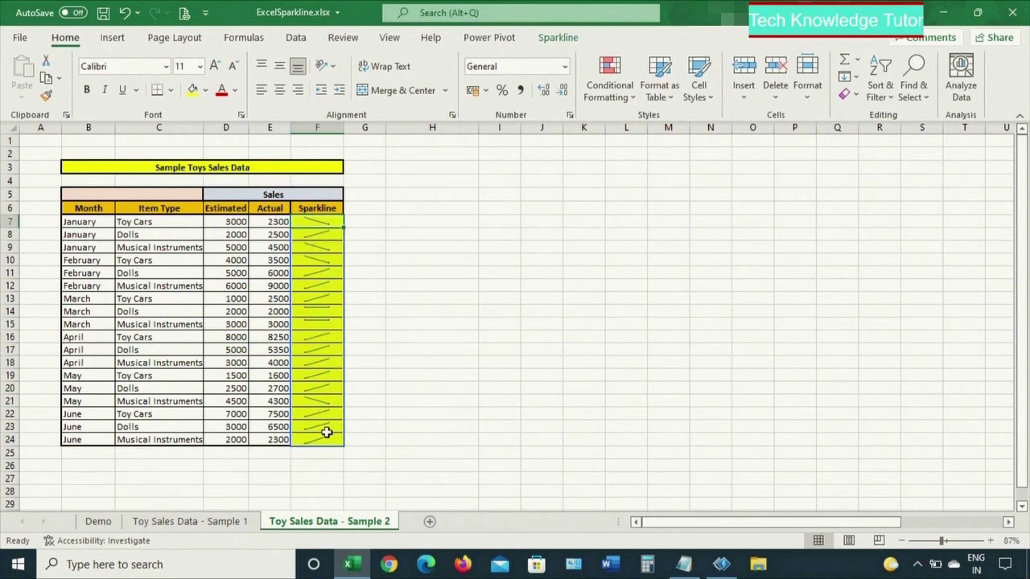
click(554, 43)
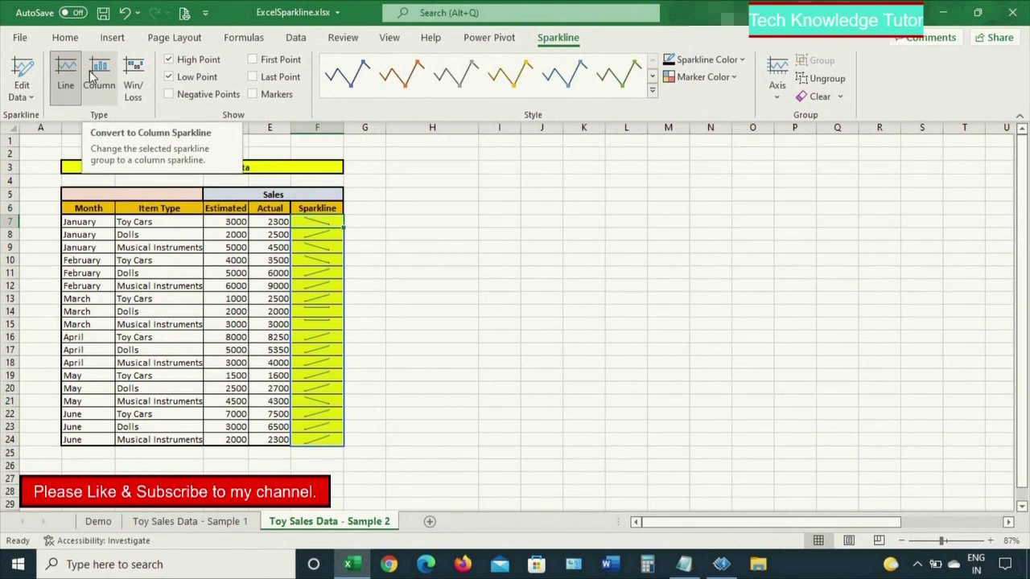
click(99, 81)
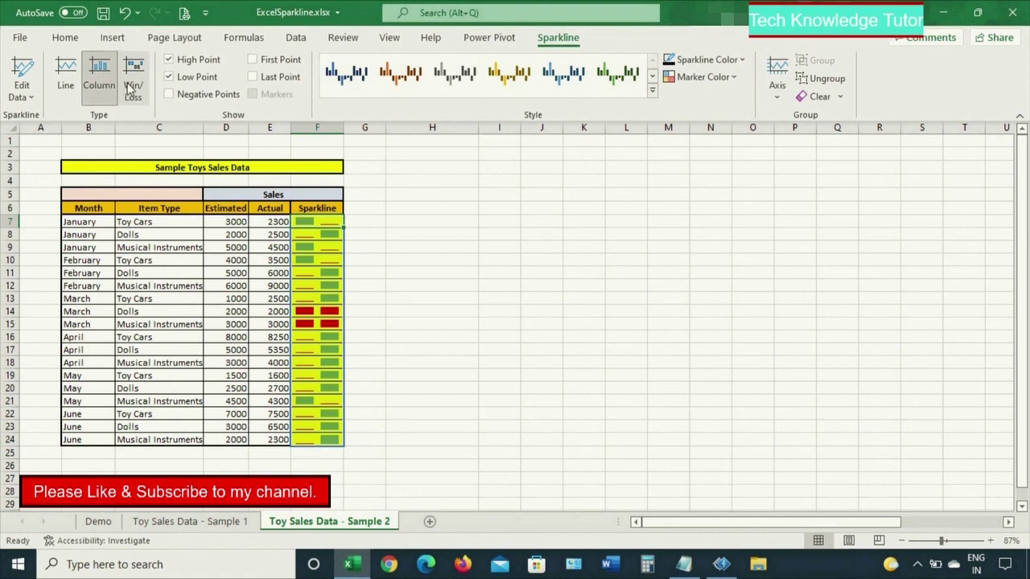
Try the Win/Loss type on the sparkline group in F7:F24 and switch it back to Line.
click(130, 87)
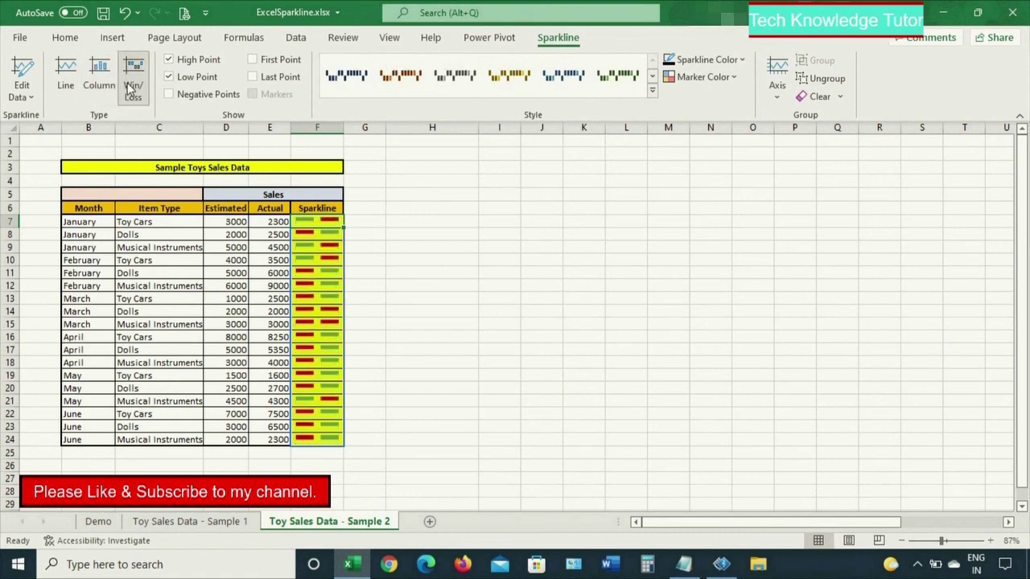
click(66, 80)
click(469, 309)
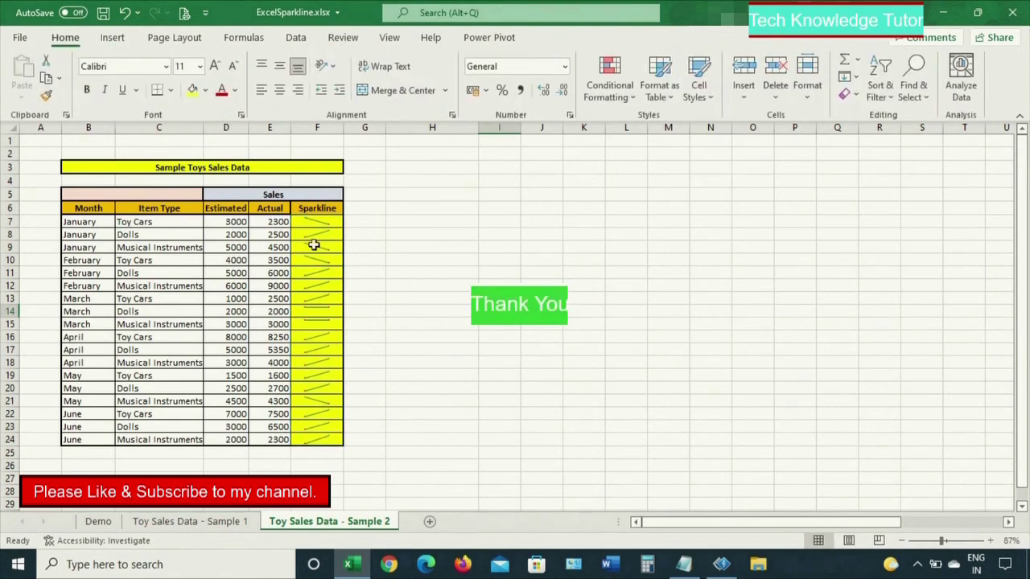